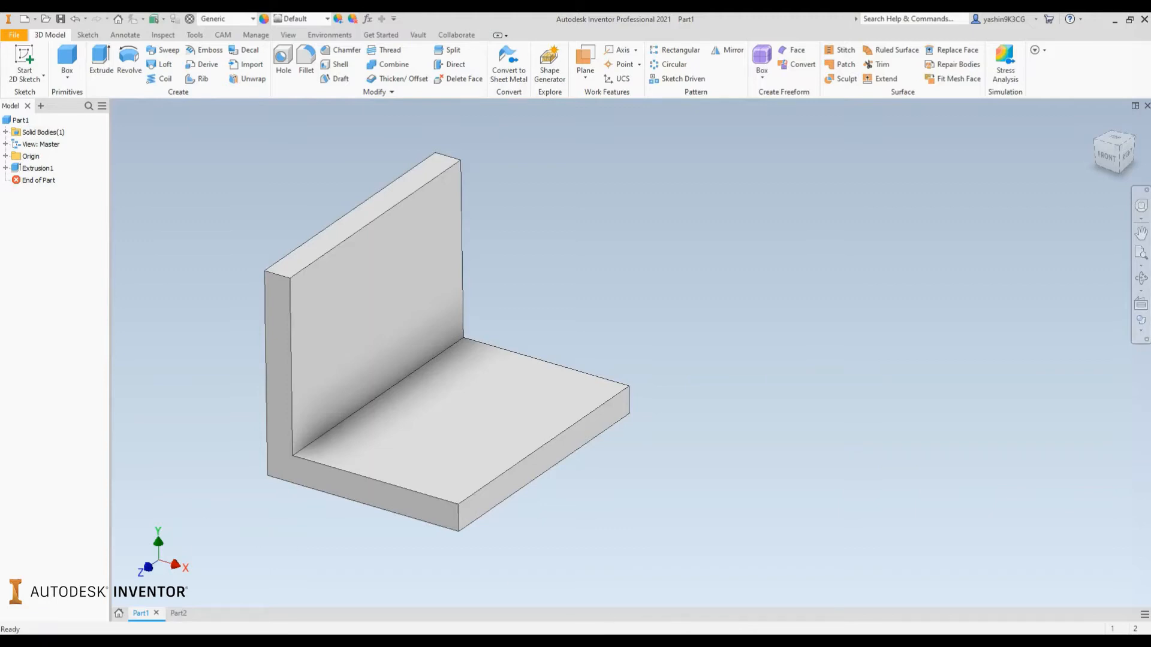
pyautogui.click(377, 298)
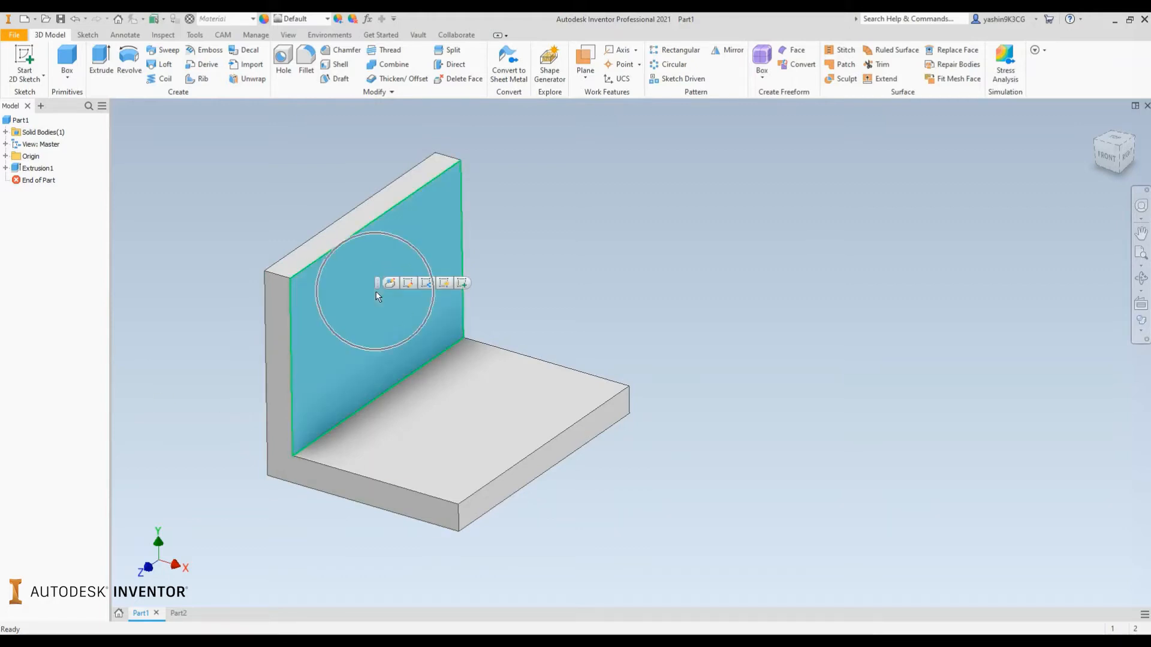
pyautogui.click(486, 427)
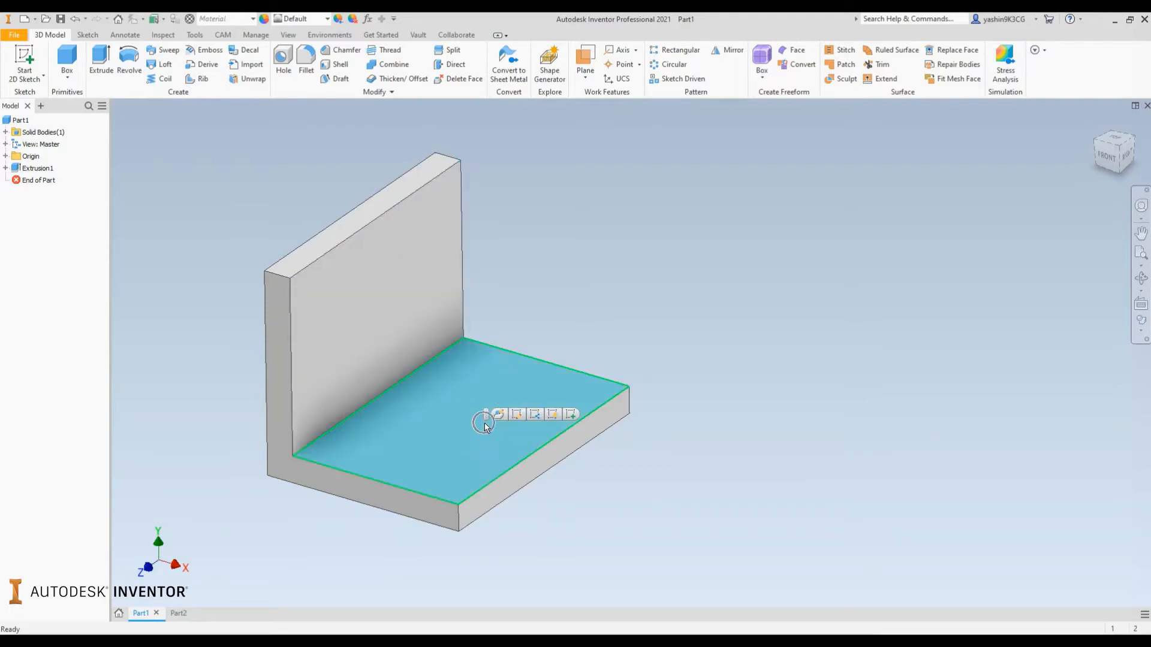
pyautogui.moveTo(485, 423)
pyautogui.click(732, 327)
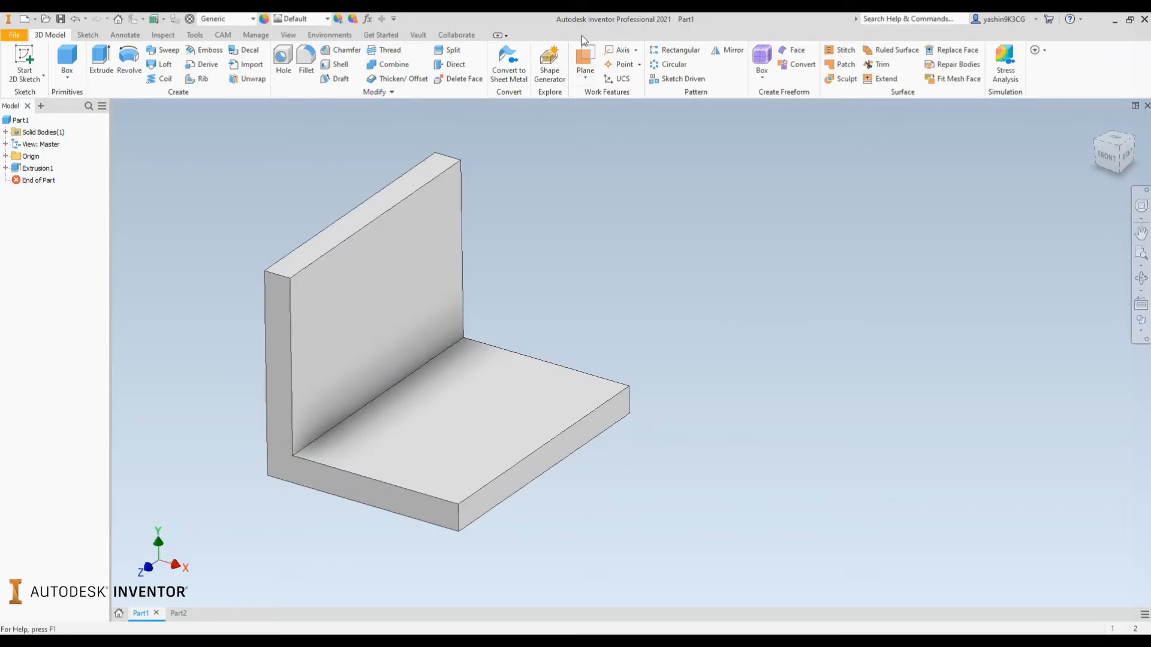
# Create a work plane midway between the bracket's two L-shaped end faces
pyautogui.click(585, 57)
pyautogui.click(278, 335)
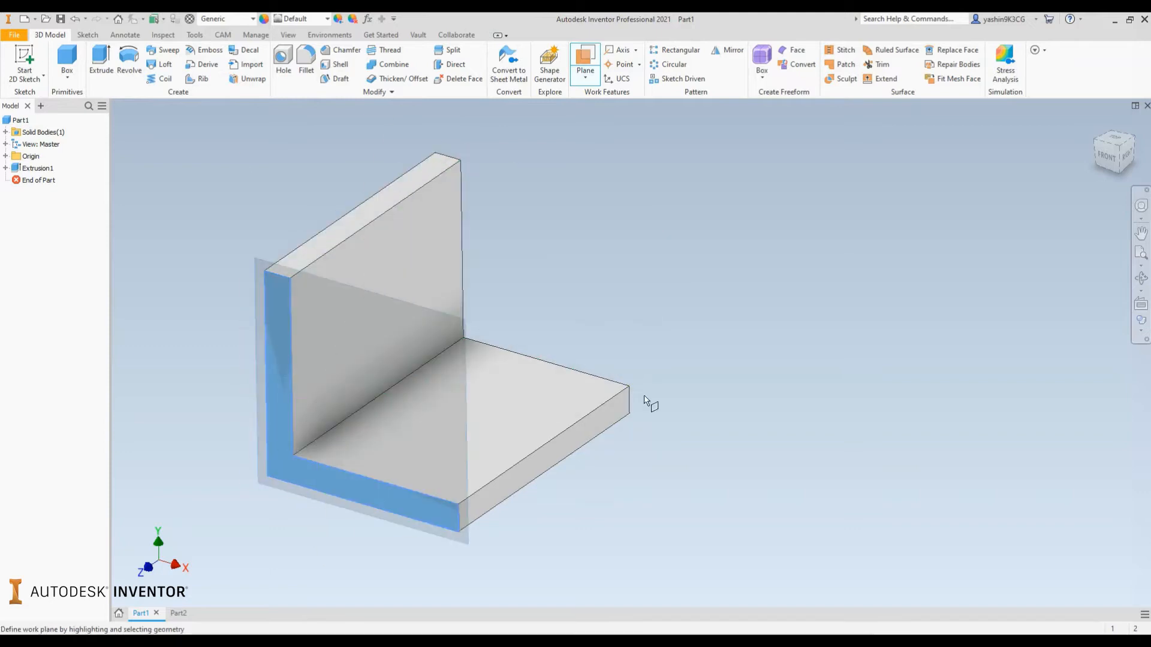
pyautogui.keyDown('shift'); pyautogui.moveTo(650, 403); pyautogui.dragTo(642, 377, button='middle'); pyautogui.keyUp('shift')
pyautogui.click(553, 253)
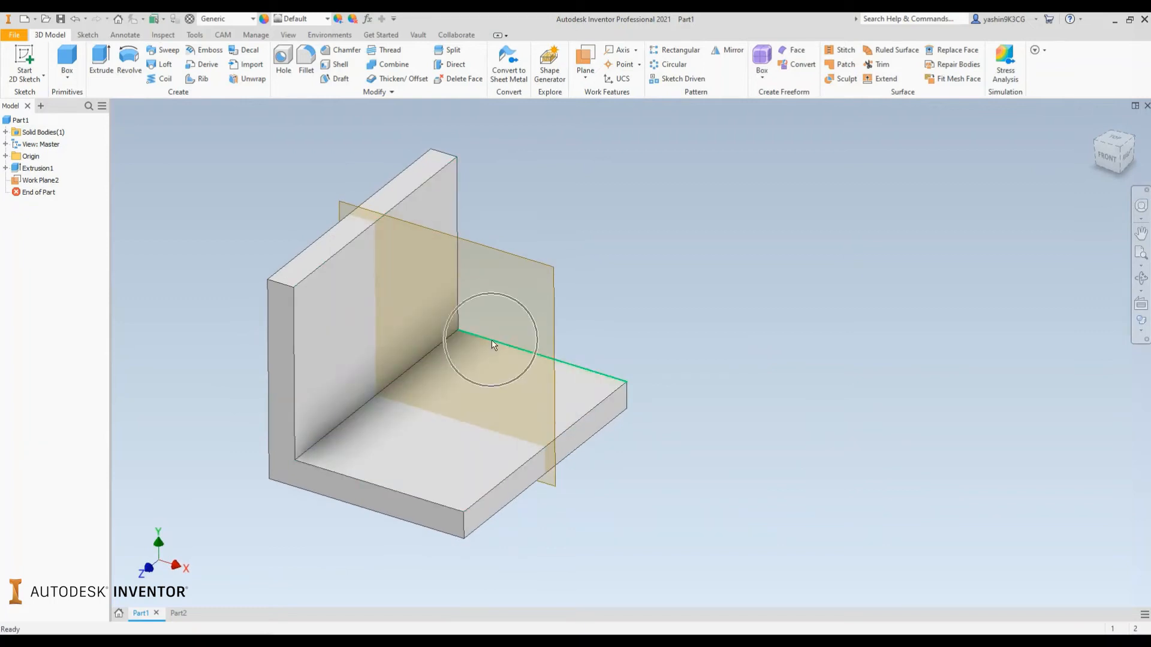
pyautogui.moveTo(513, 364)
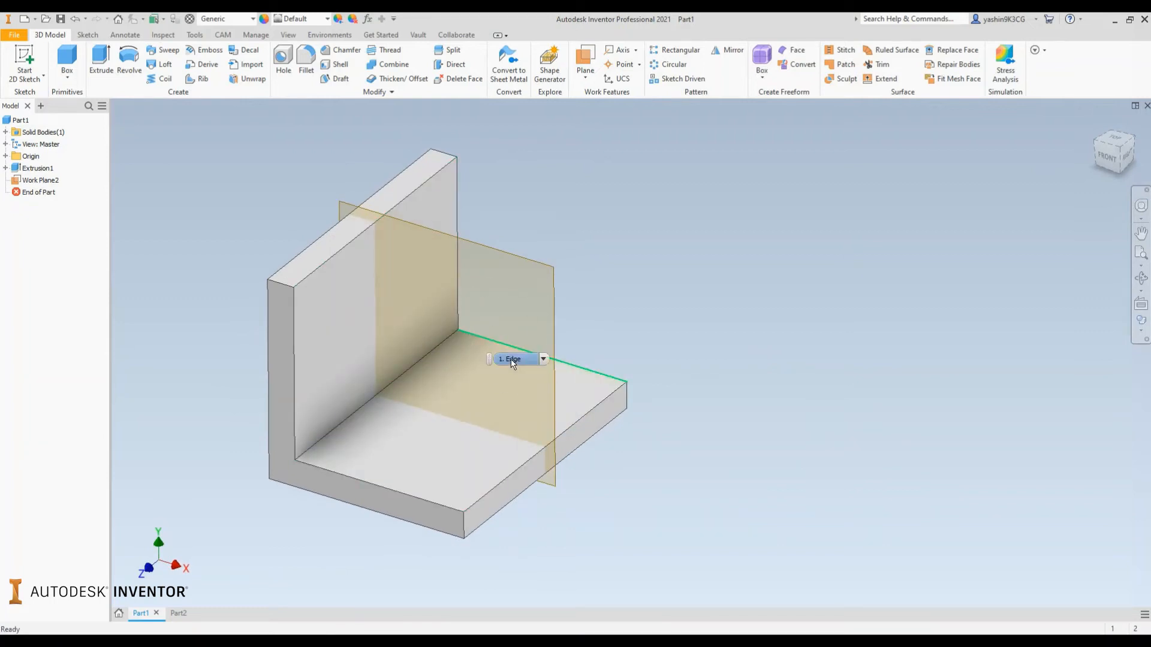
# Sketch a diagonal line on the mid work plane, sloping down from near the upright wall toward the base, and finish the sketch
pyautogui.moveTo(188, 281)
pyautogui.mouseDown(button='middle')
pyautogui.moveTo(182, 301)
pyautogui.moveTo(183, 291)
pyautogui.mouseUp(button='middle')
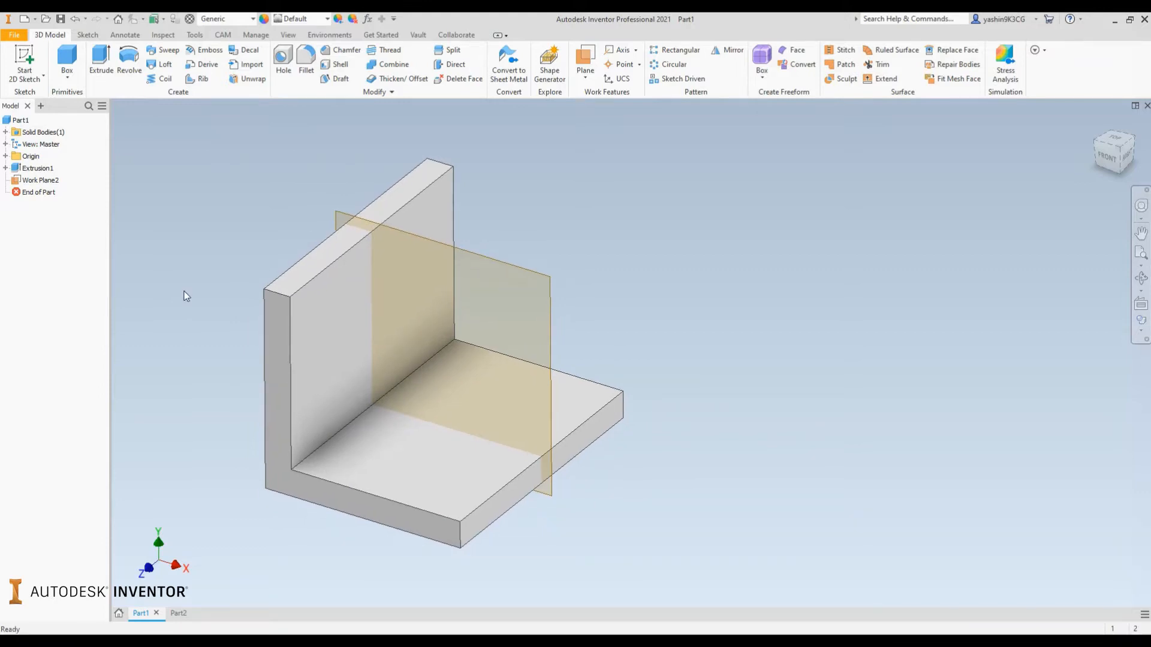
pyautogui.click(25, 59)
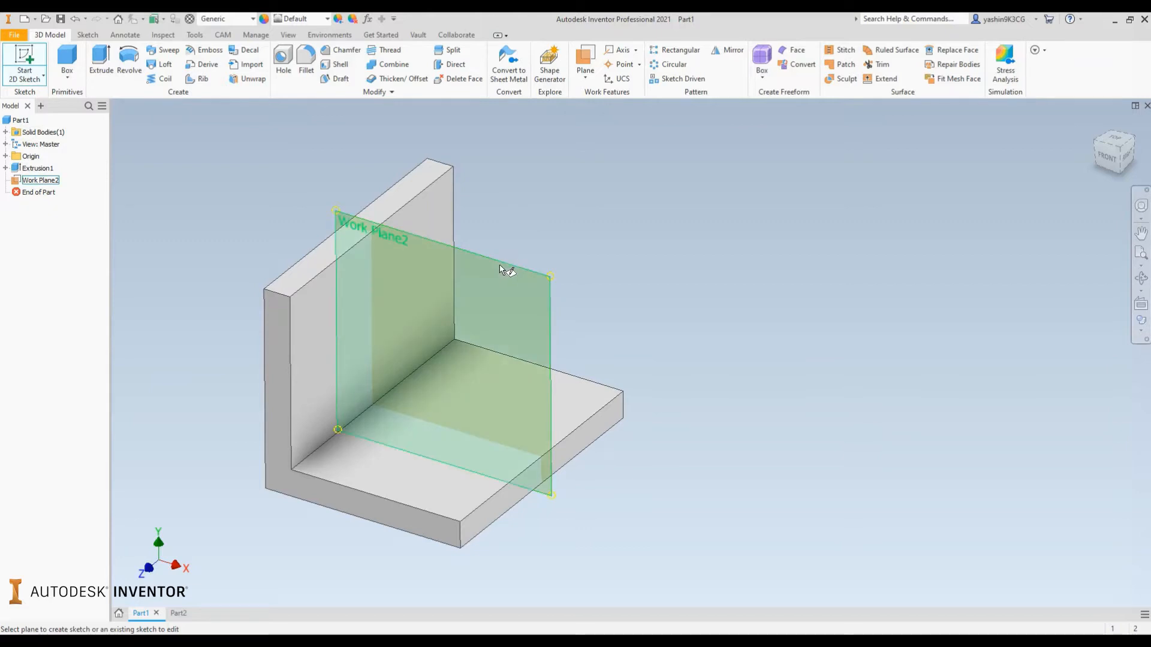
pyautogui.click(500, 269)
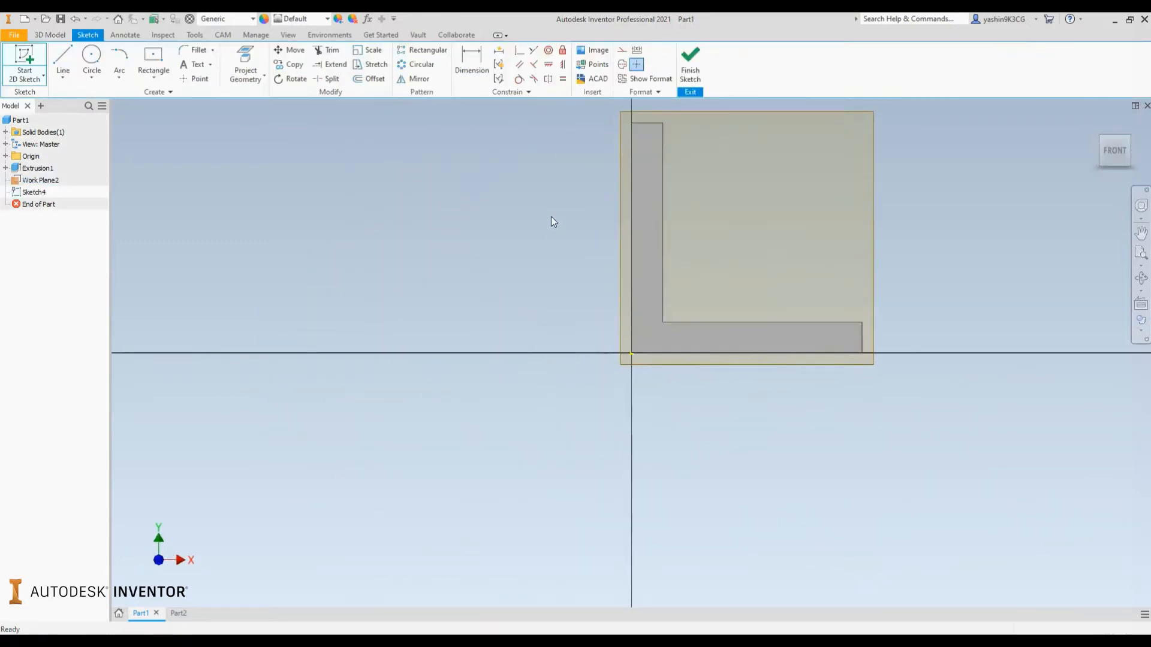
pyautogui.moveTo(380, 271); pyautogui.dragTo(262, 290, button='middle')
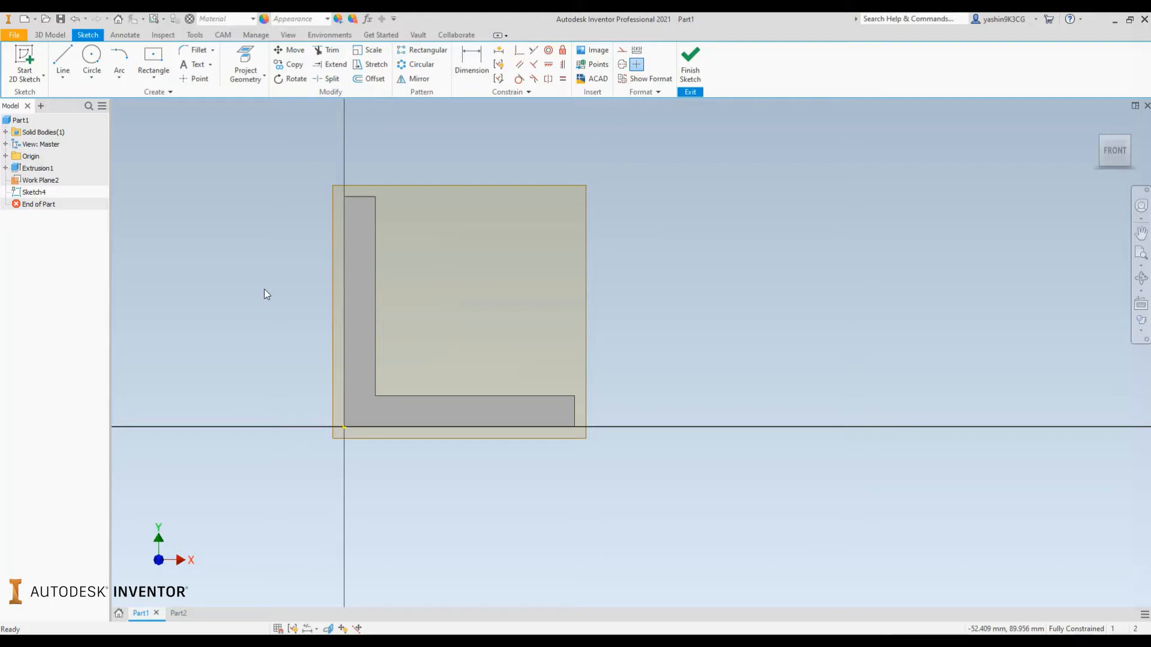
pyautogui.click(62, 63)
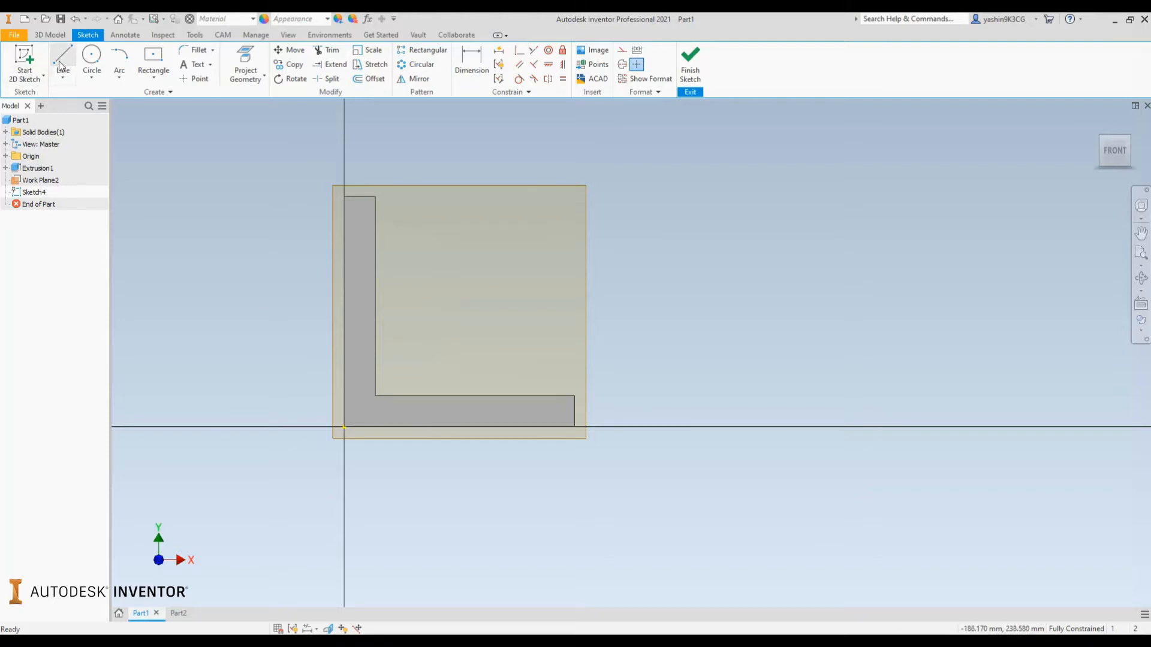
pyautogui.click(405, 292)
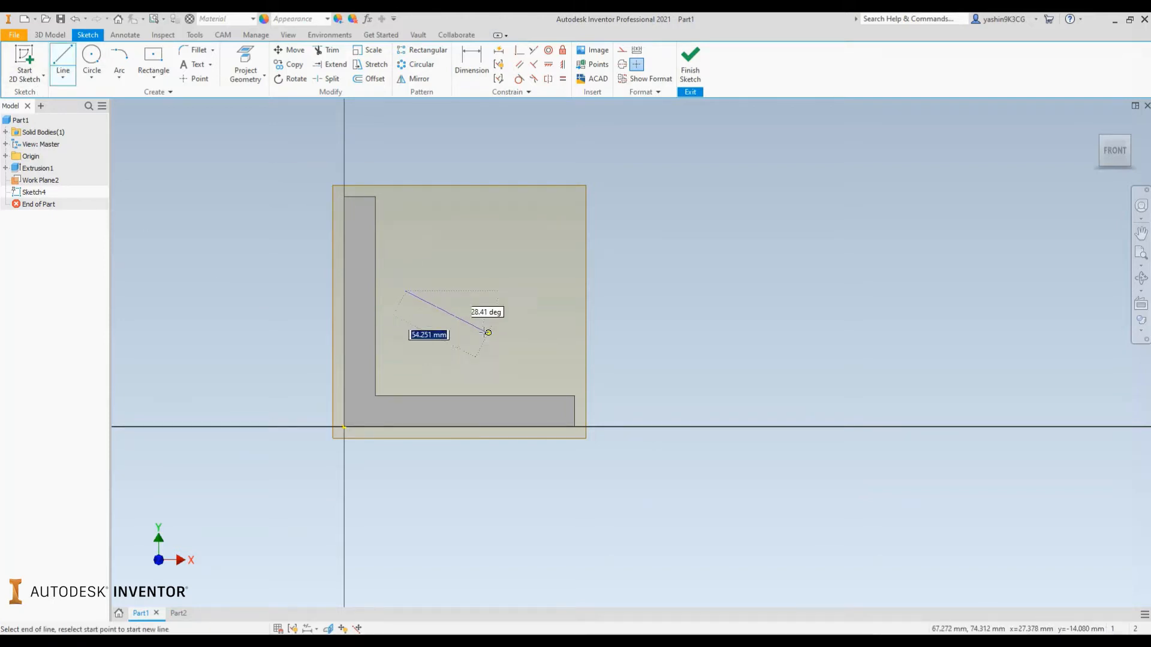
pyautogui.click(491, 371)
pyautogui.rightClick(725, 254)
pyautogui.click(746, 252)
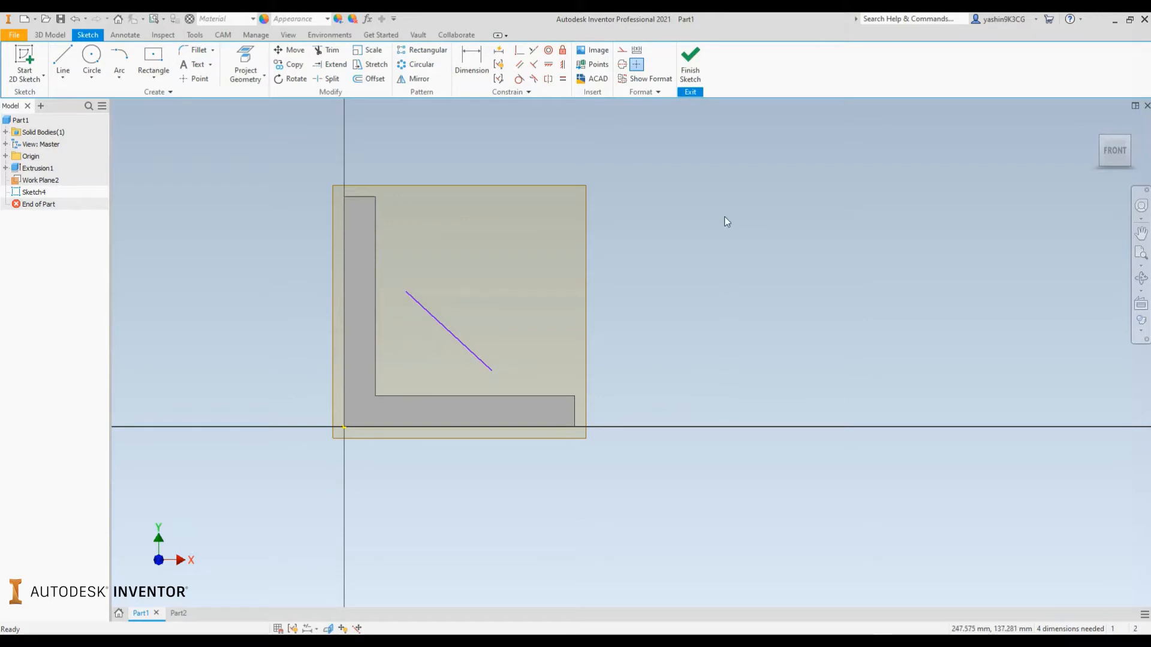
pyautogui.click(691, 72)
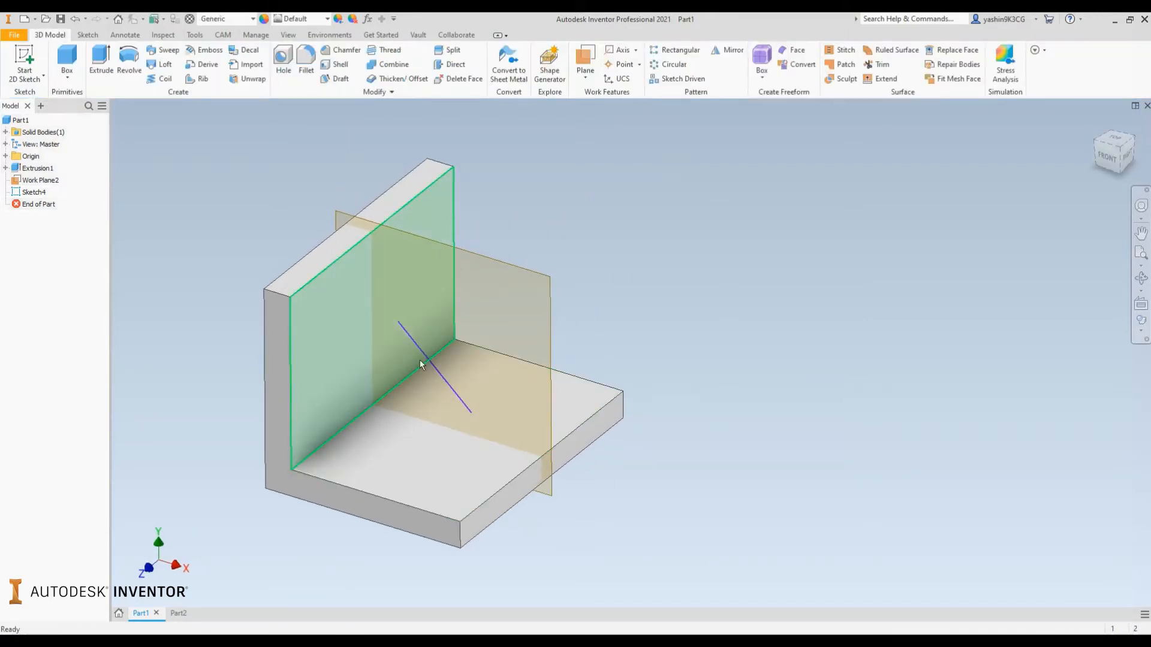
# Start a Rib feature from the diagonal line, normal to the sketch plane, and set its extent to Finite
pyautogui.moveTo(422, 363)
pyautogui.click(201, 80)
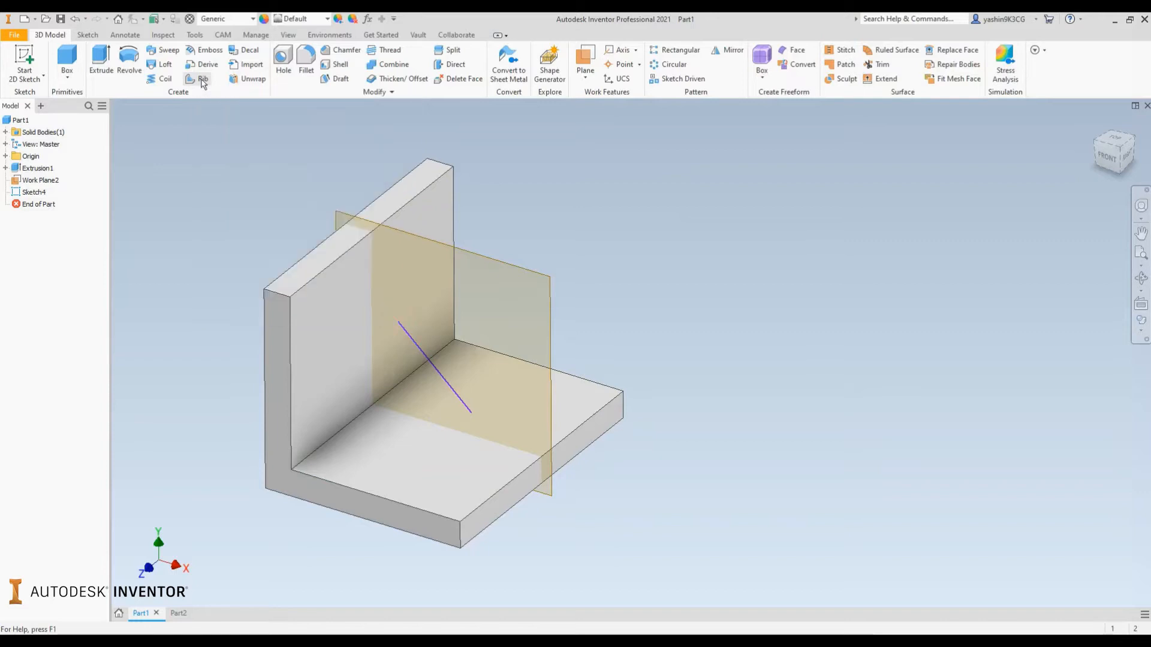
pyautogui.click(202, 80)
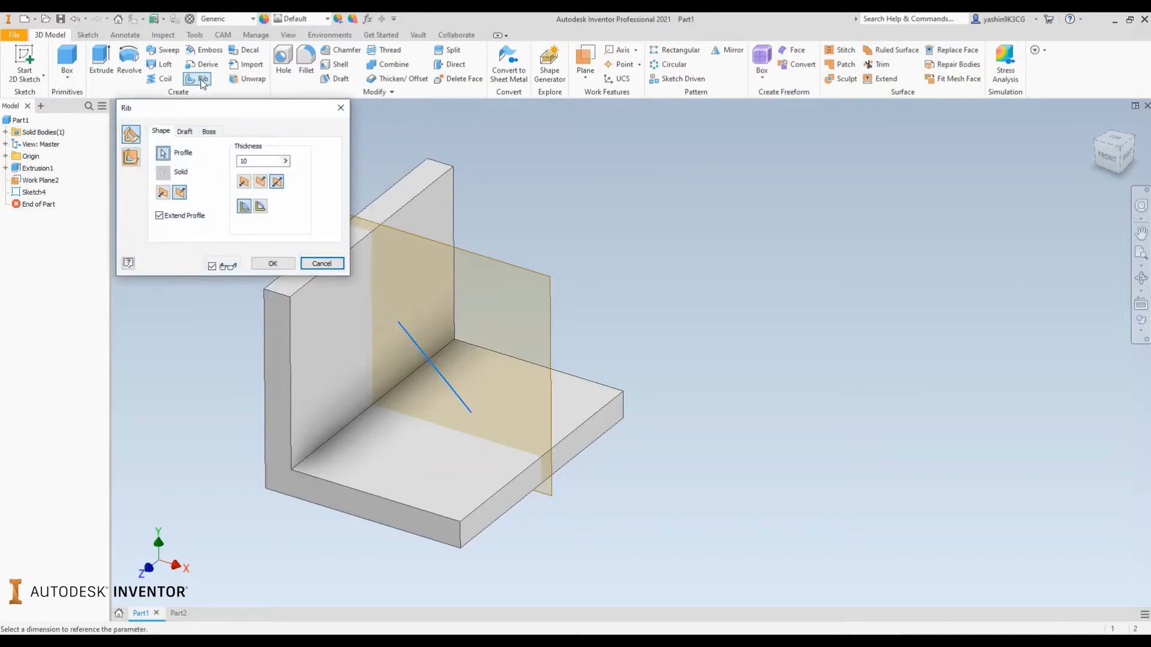
pyautogui.moveTo(215, 110); pyautogui.dragTo(160, 118)
pyautogui.moveTo(519, 247); pyautogui.dragTo(569, 221, button='middle')
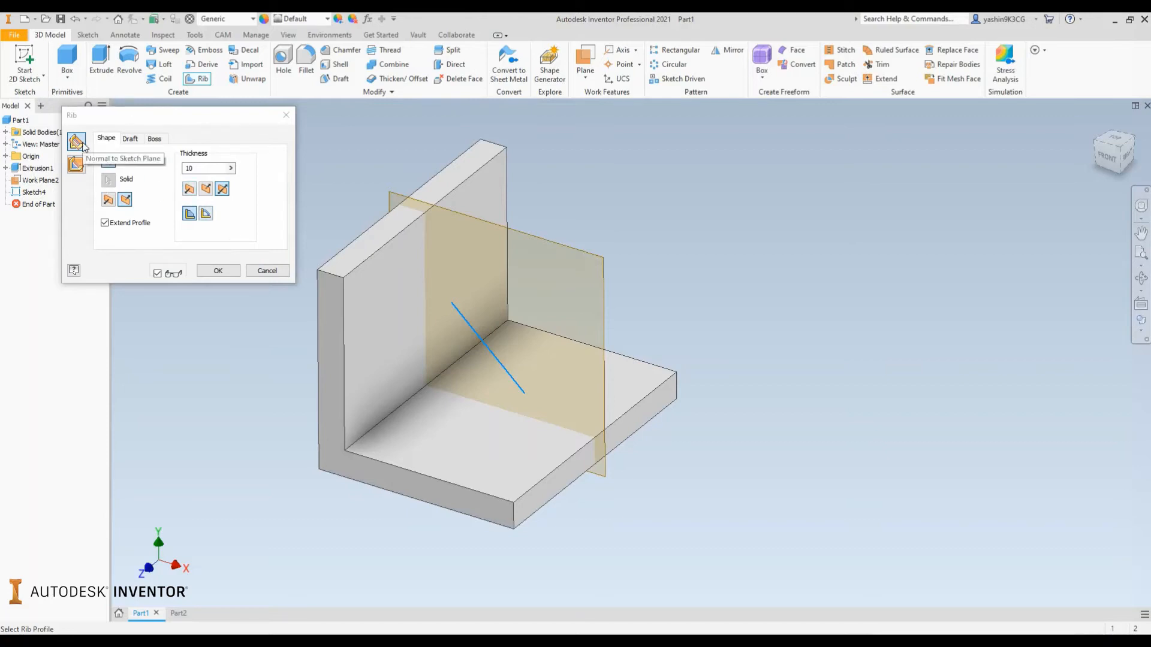
pyautogui.scroll(4, 525, 367)
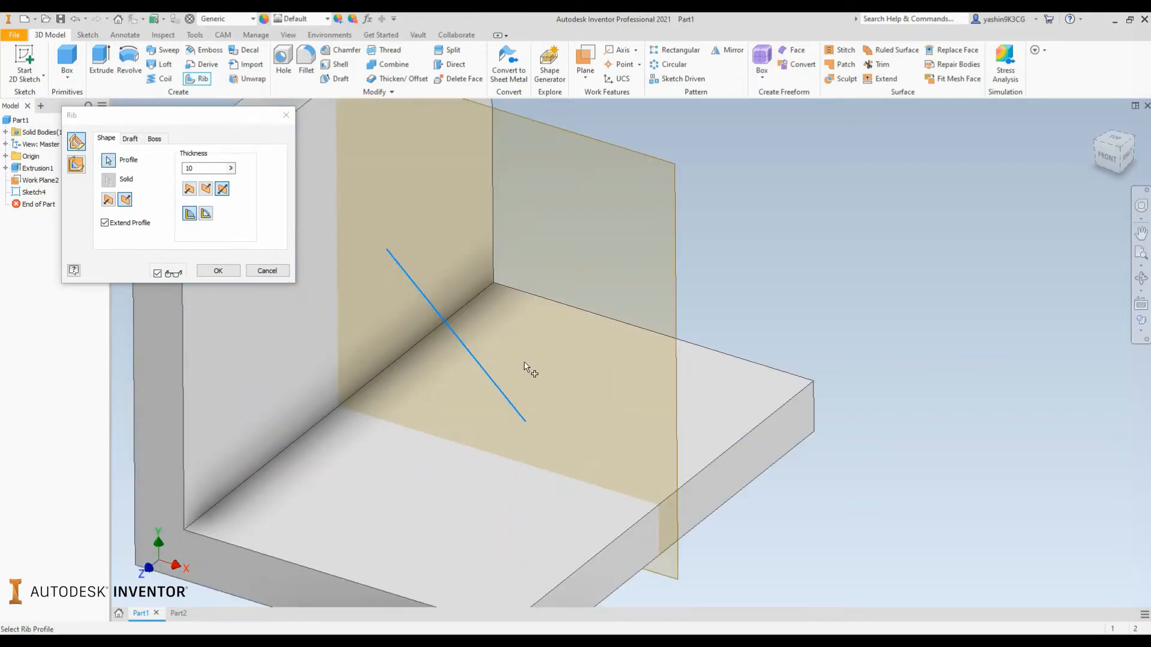
pyautogui.keyDown('shift'); pyautogui.moveTo(465, 364); pyautogui.dragTo(495, 349, button='middle'); pyautogui.keyUp('shift')
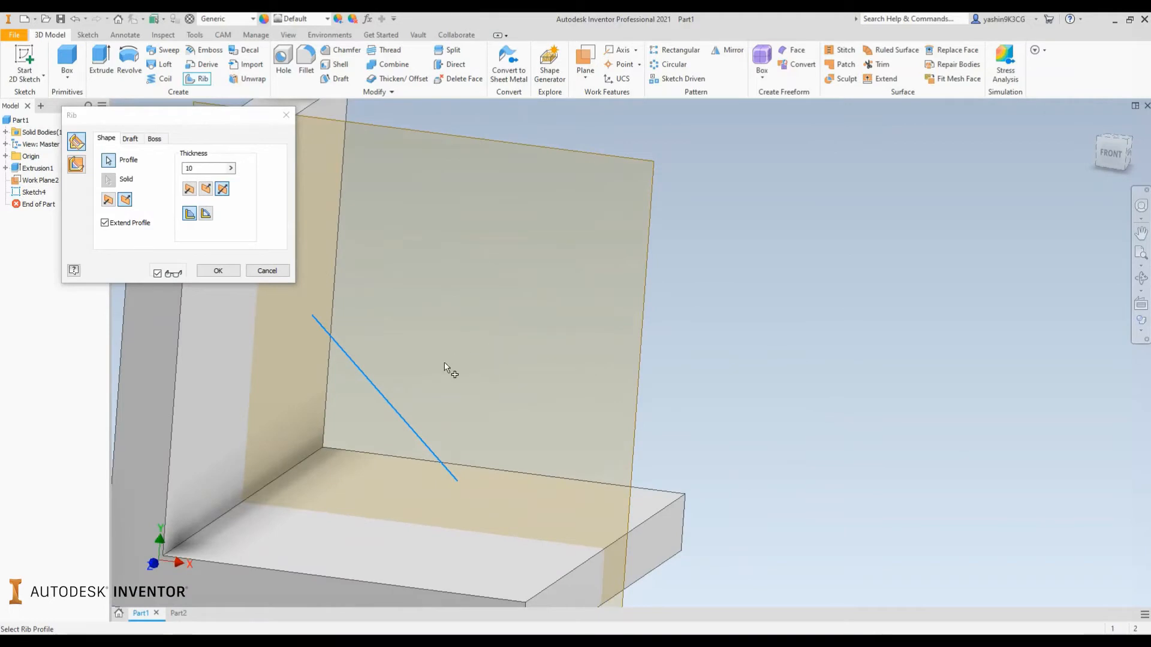
pyautogui.moveTo(358, 375); pyautogui.dragTo(478, 364, button='middle')
pyautogui.keyDown('shift'); pyautogui.moveTo(540, 298); pyautogui.dragTo(519, 298, button='middle'); pyautogui.keyUp('shift')
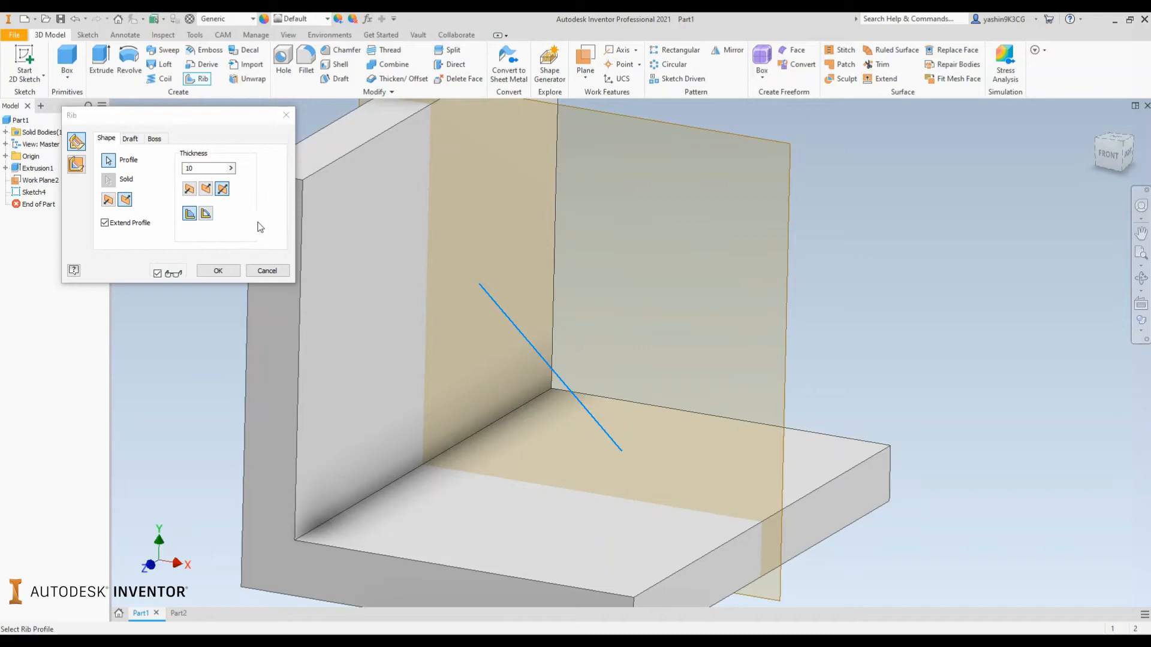
pyautogui.scroll(-3, 517, 329)
pyautogui.moveTo(624, 377); pyautogui.dragTo(598, 345, button='middle')
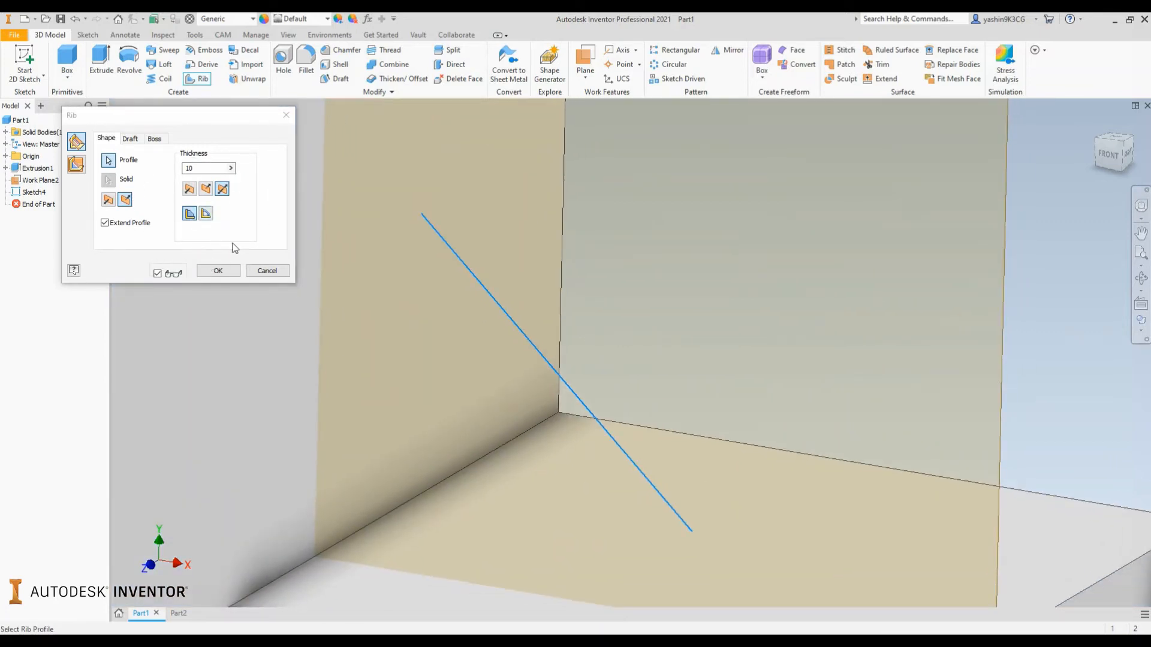
pyautogui.click(208, 219)
# Preview the rib thickness on each side of the profile line, in front and angled views, returning each time to both sides
pyautogui.scroll(-3, 334, 258)
pyautogui.keyDown('shift'); pyautogui.moveTo(388, 277); pyautogui.dragTo(390, 334, button='middle'); pyautogui.keyUp('shift')
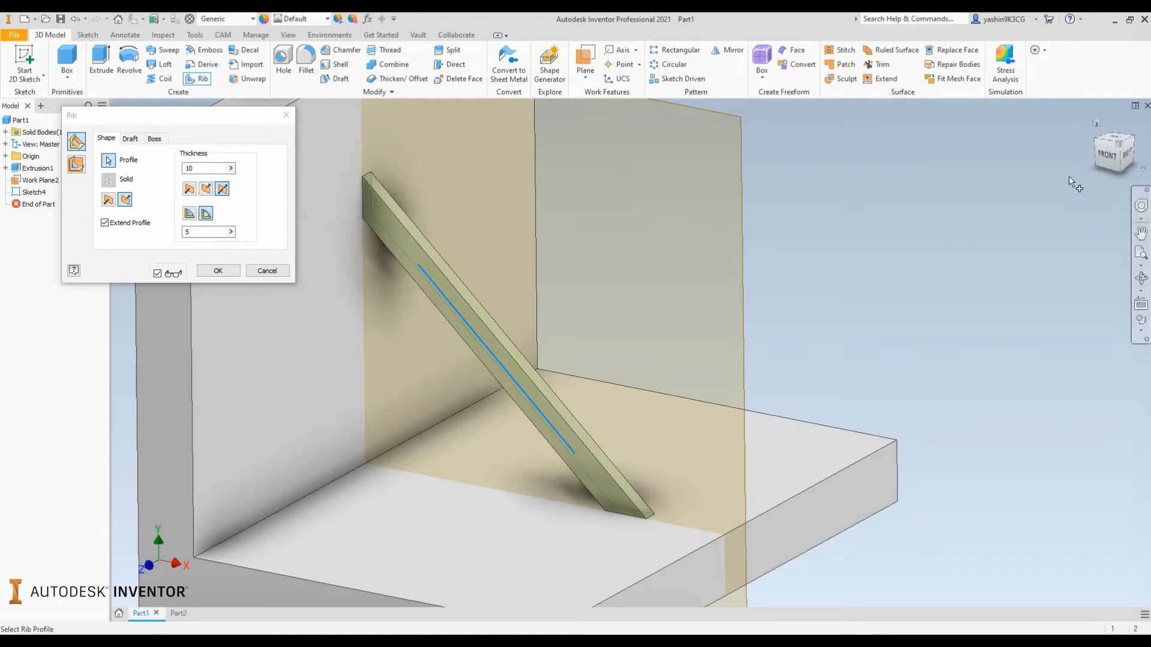
pyautogui.click(1113, 156)
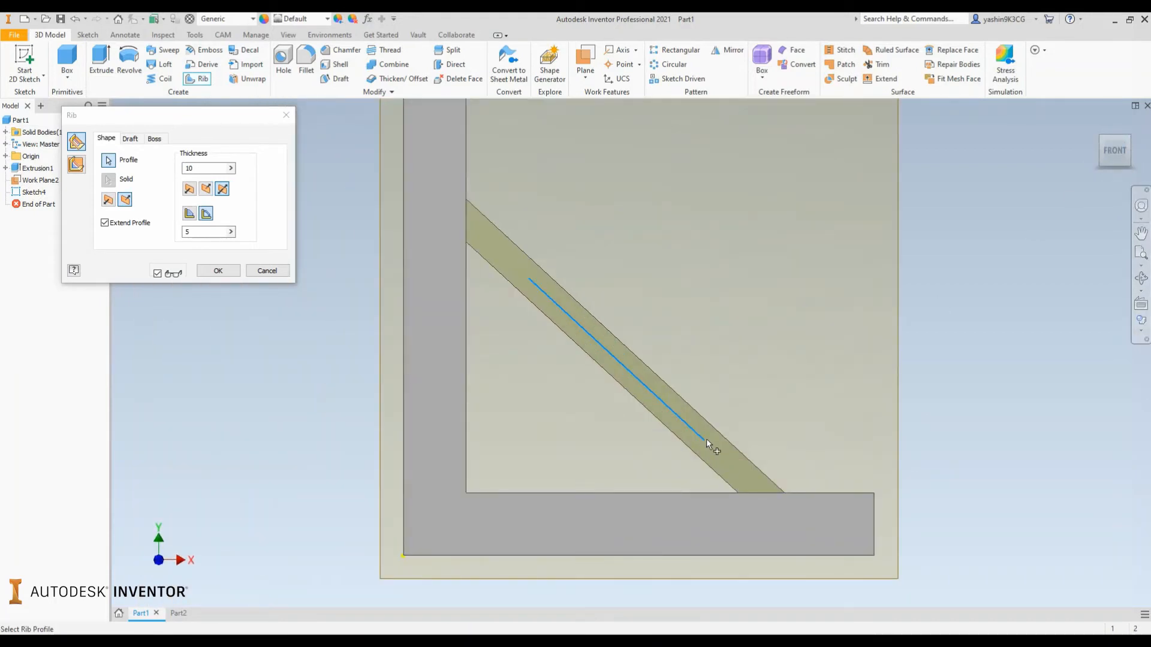
pyautogui.scroll(3, 634, 404)
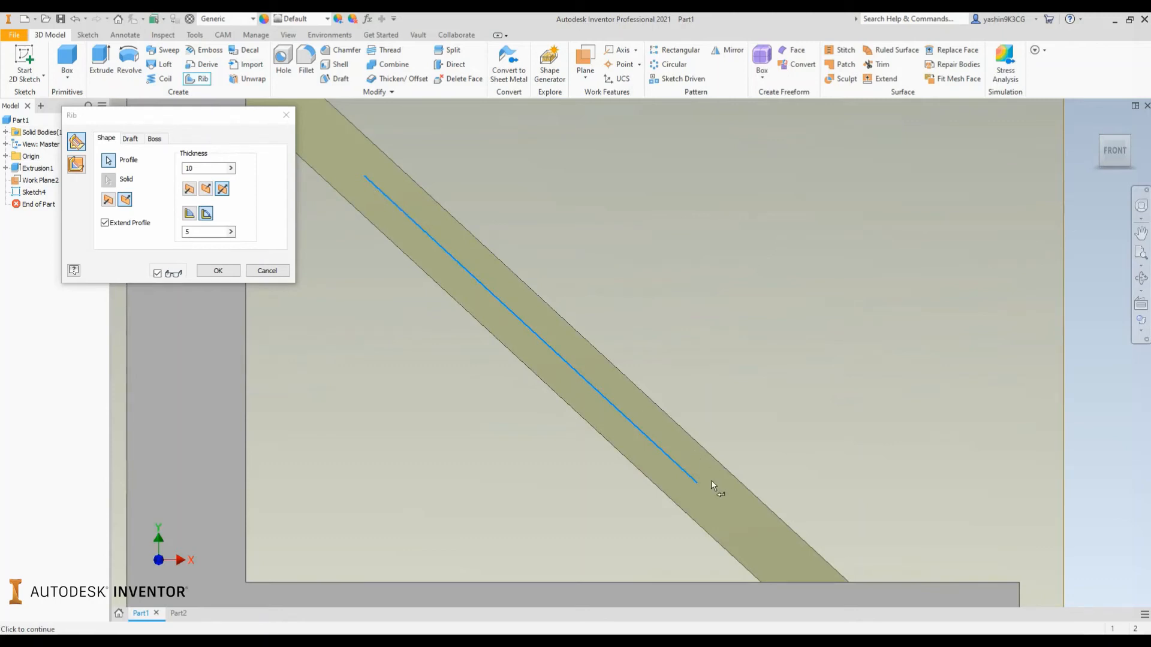
pyautogui.scroll(-3, 612, 424)
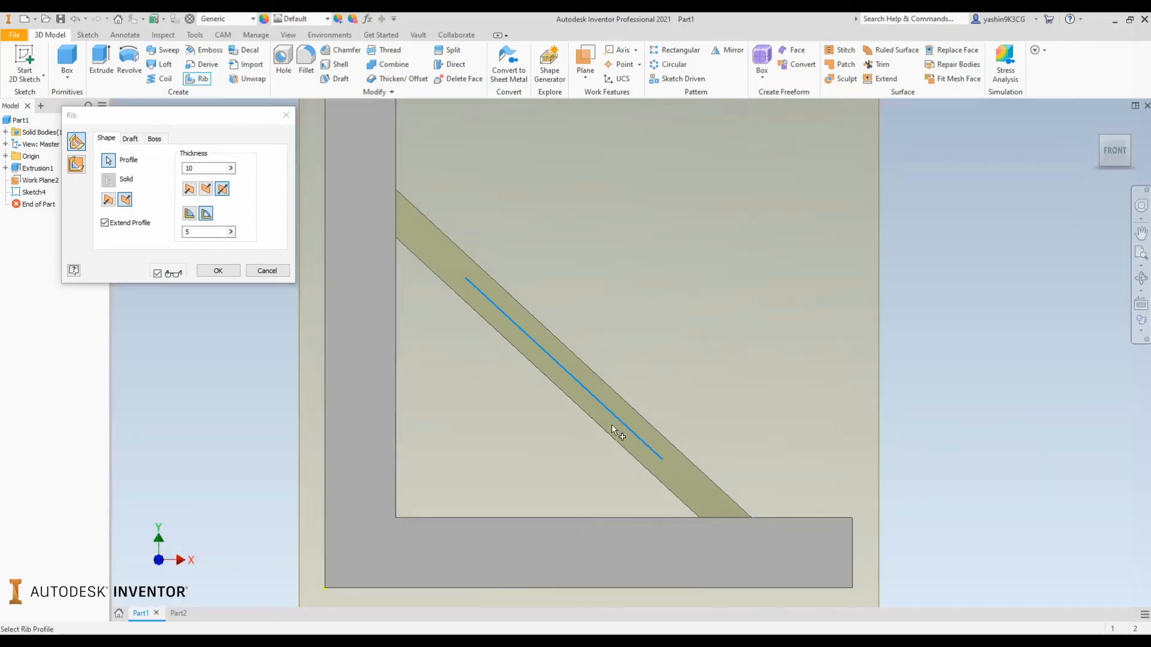
pyautogui.click(189, 191)
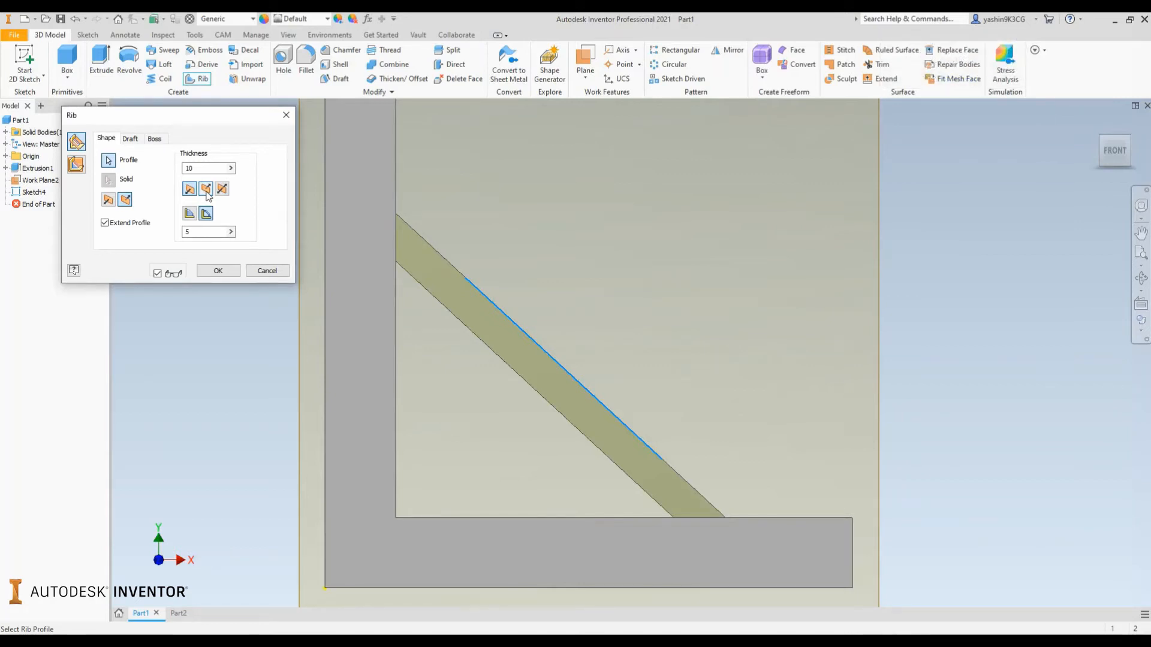
pyautogui.click(208, 193)
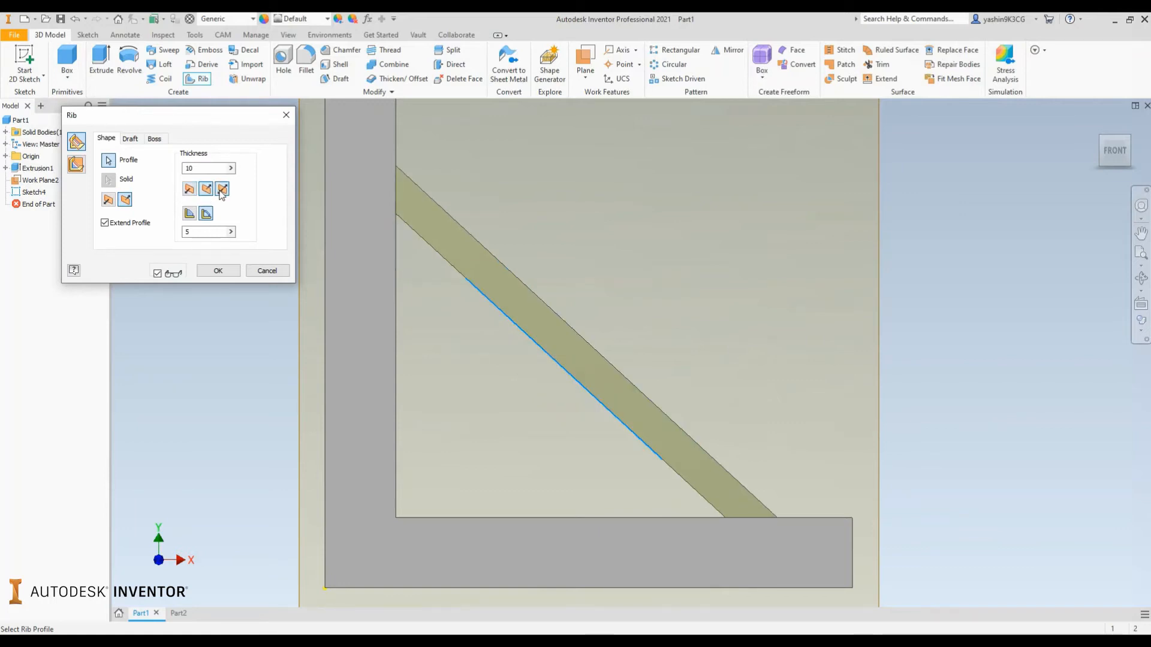
pyautogui.click(221, 190)
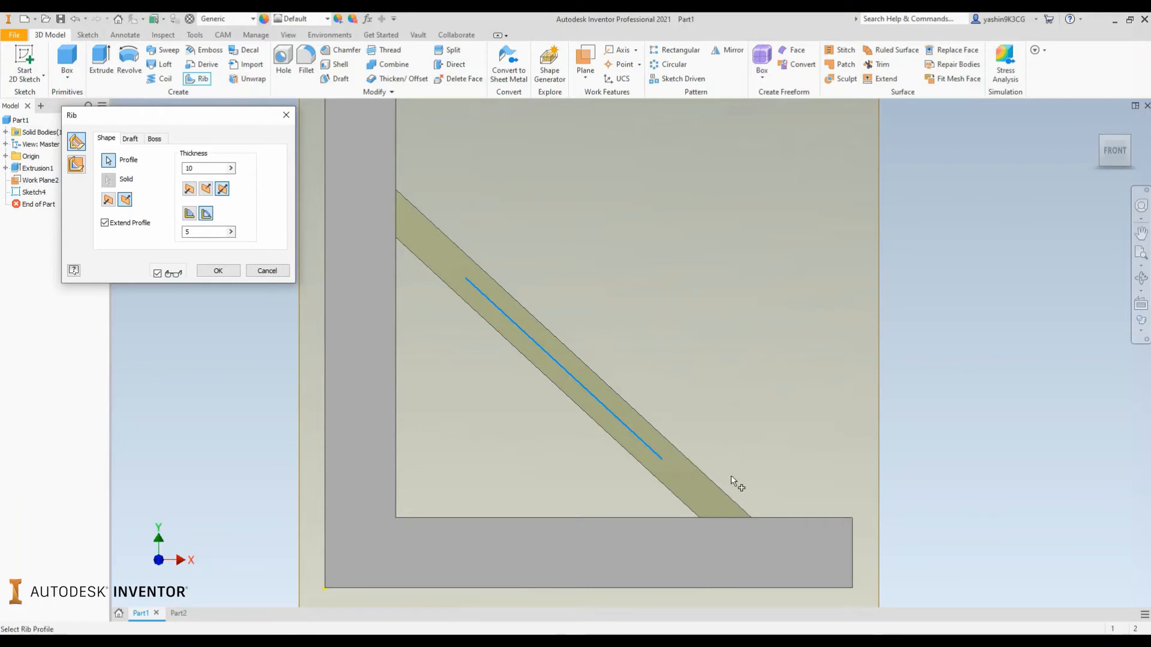
pyautogui.keyDown('shift'); pyautogui.moveTo(663, 480); pyautogui.dragTo(621, 471, button='middle'); pyautogui.keyUp('shift')
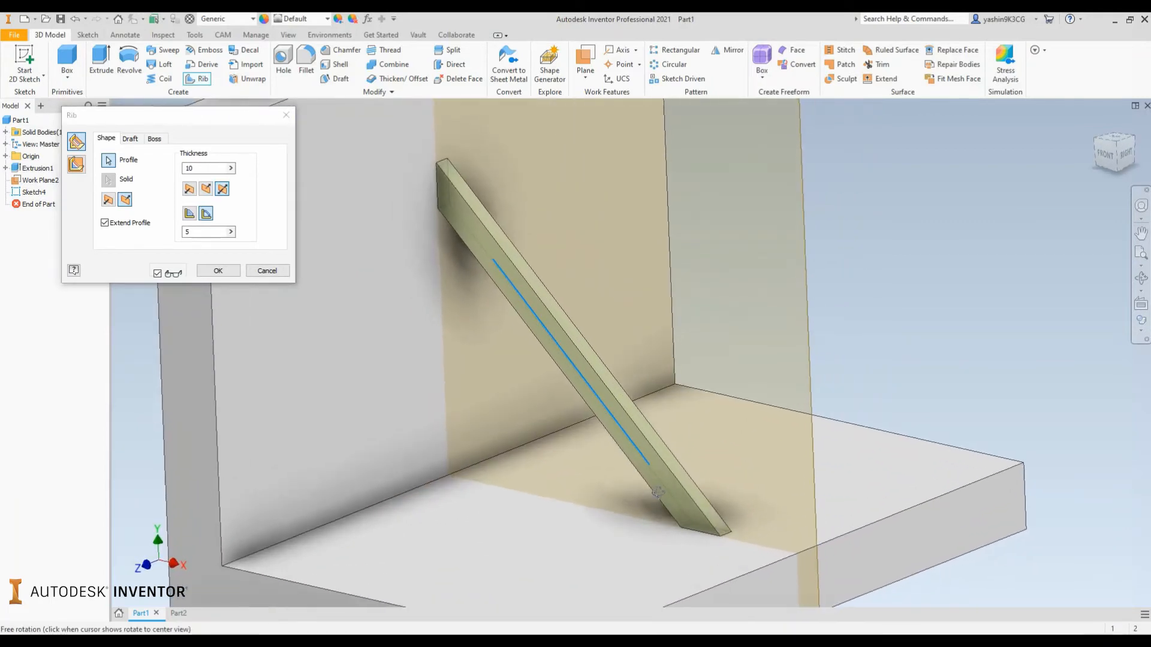
pyautogui.click(189, 191)
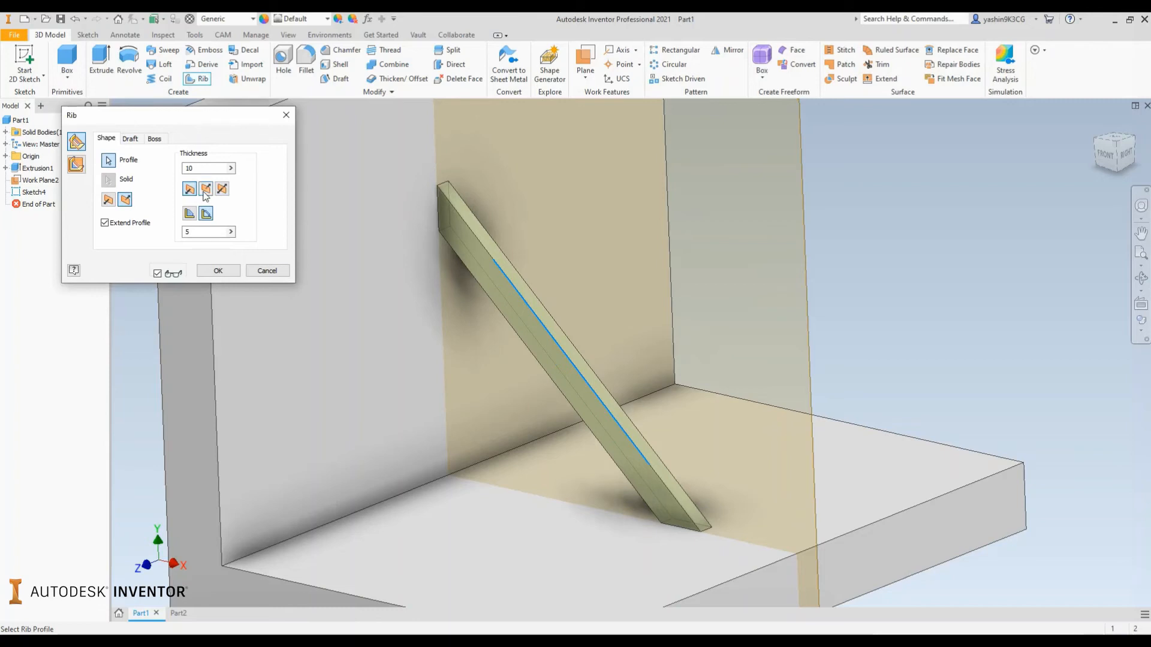
pyautogui.click(204, 192)
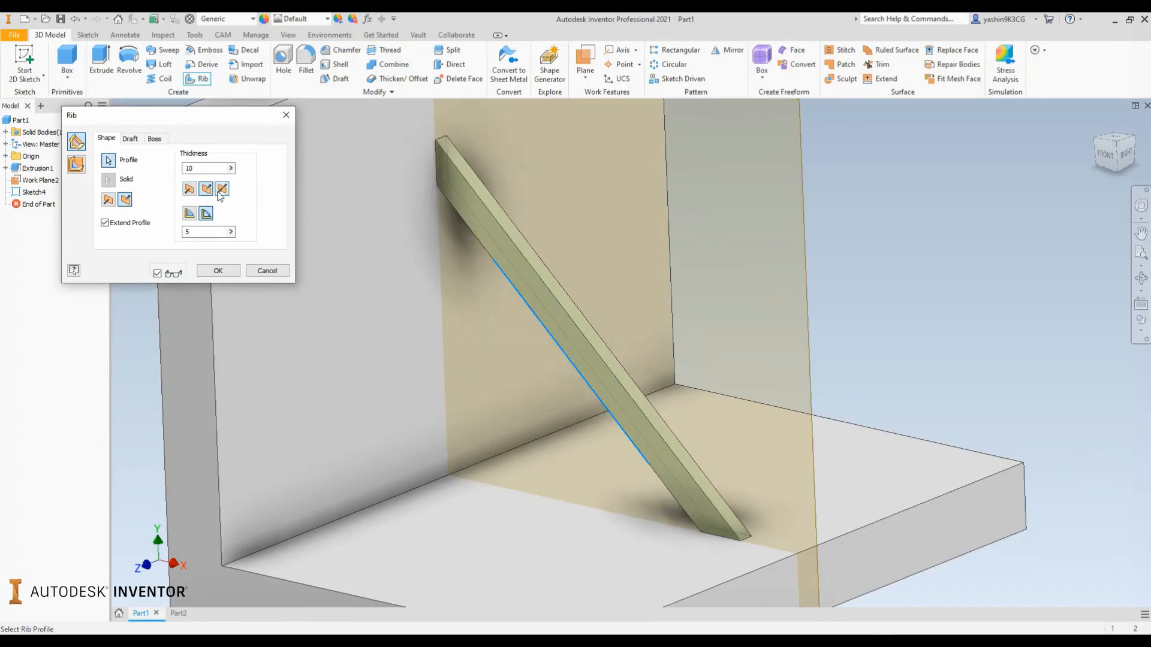
pyautogui.click(221, 189)
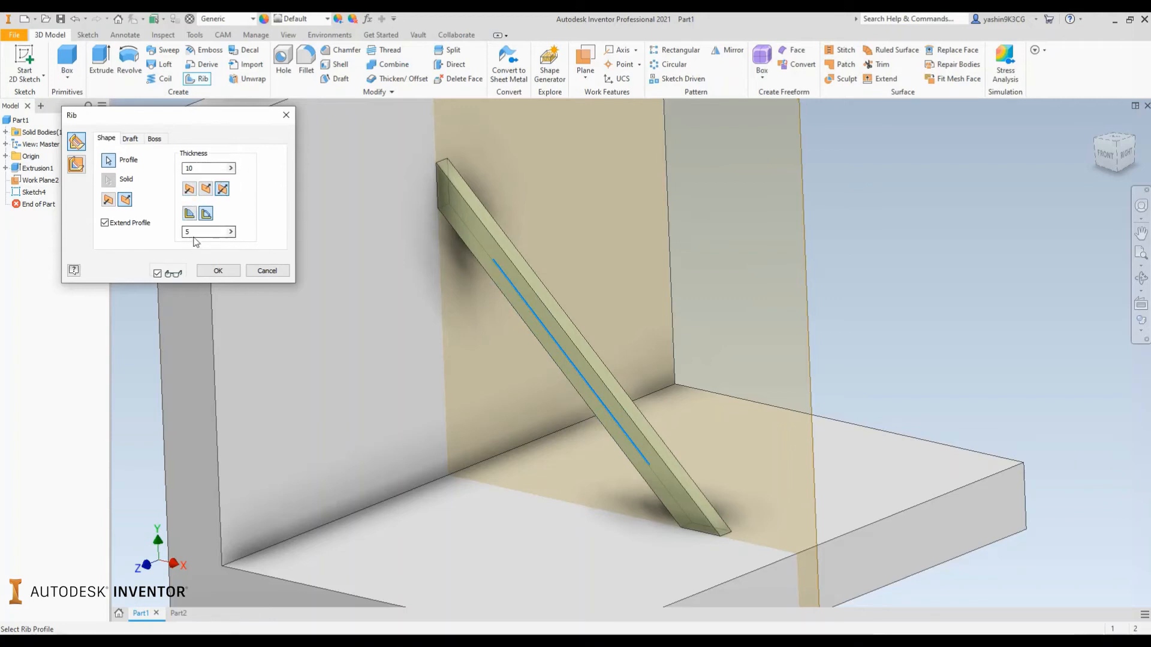
# Set the rib's thickness to 20 mm
pyautogui.click(210, 166)
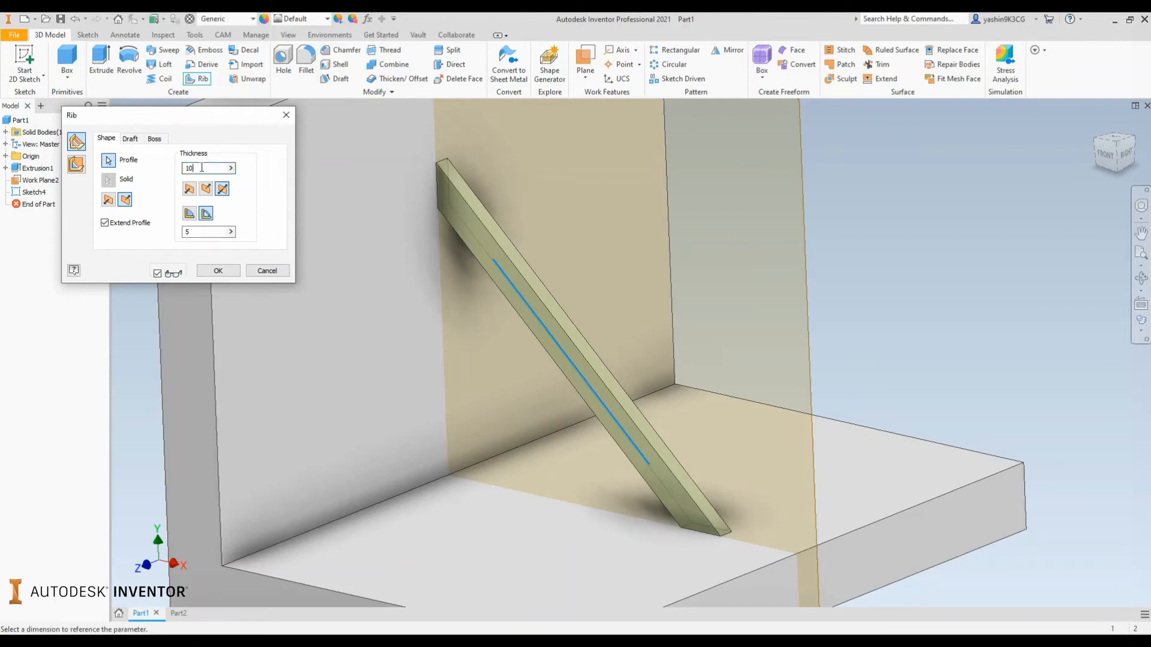
pyautogui.press('BackSpace')
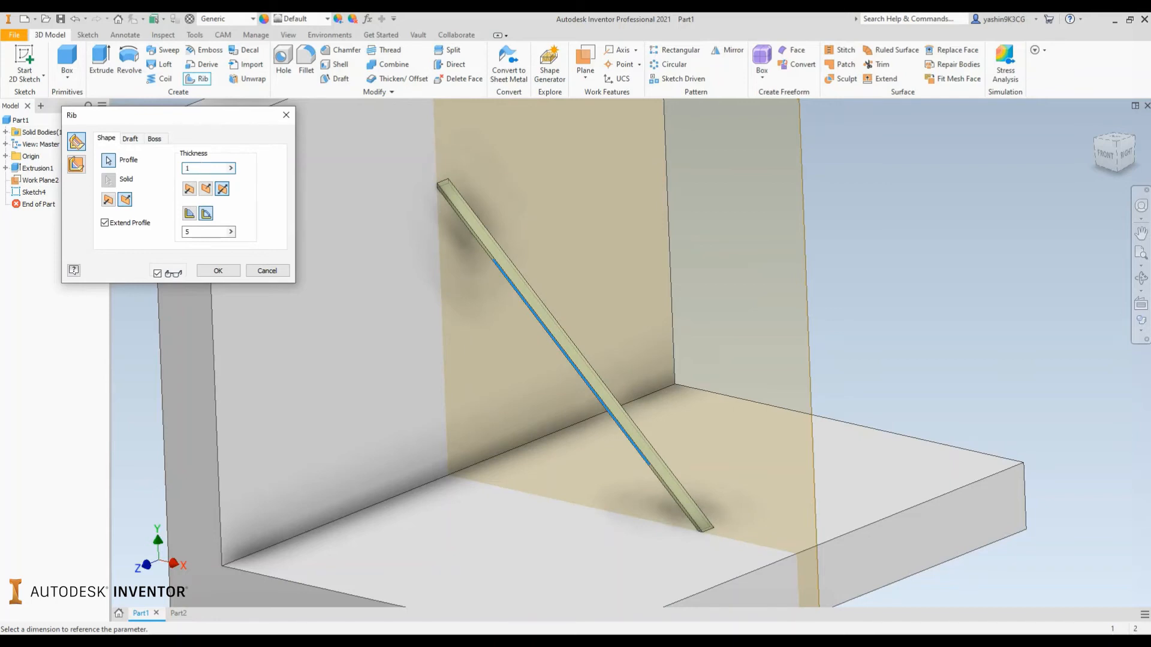
pyautogui.write('20')
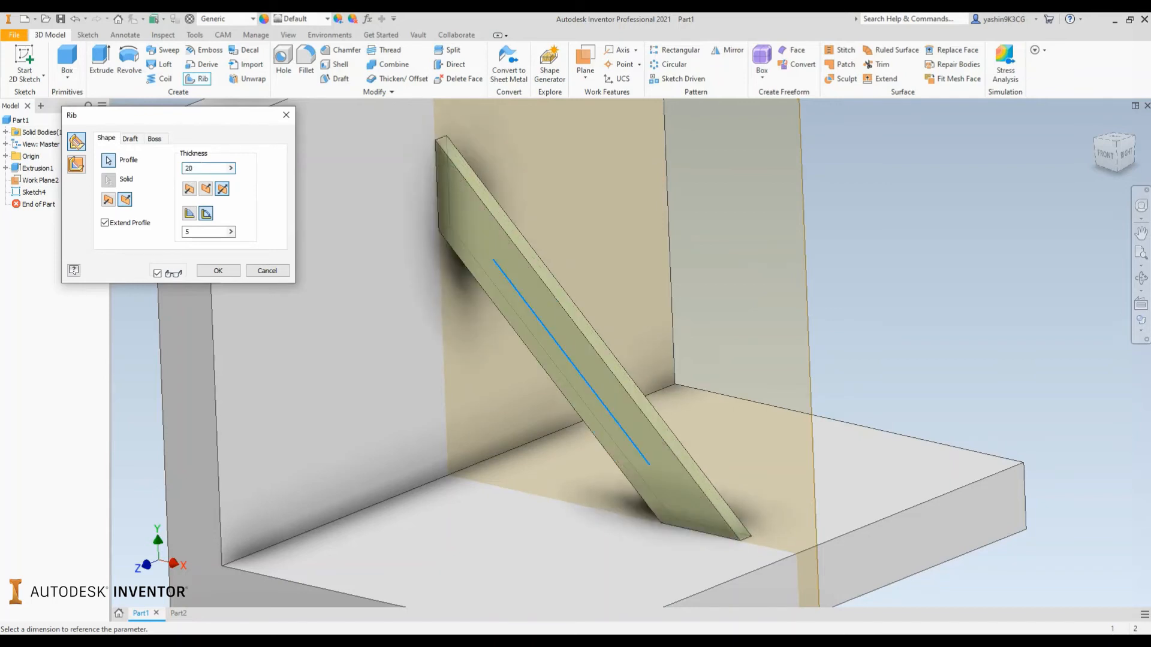
# Try a 15 mm rib thickness and return it to 20 mm
pyautogui.keyDown('shift'); pyautogui.moveTo(452, 293); pyautogui.dragTo(486, 314, button='middle'); pyautogui.keyUp('shift')
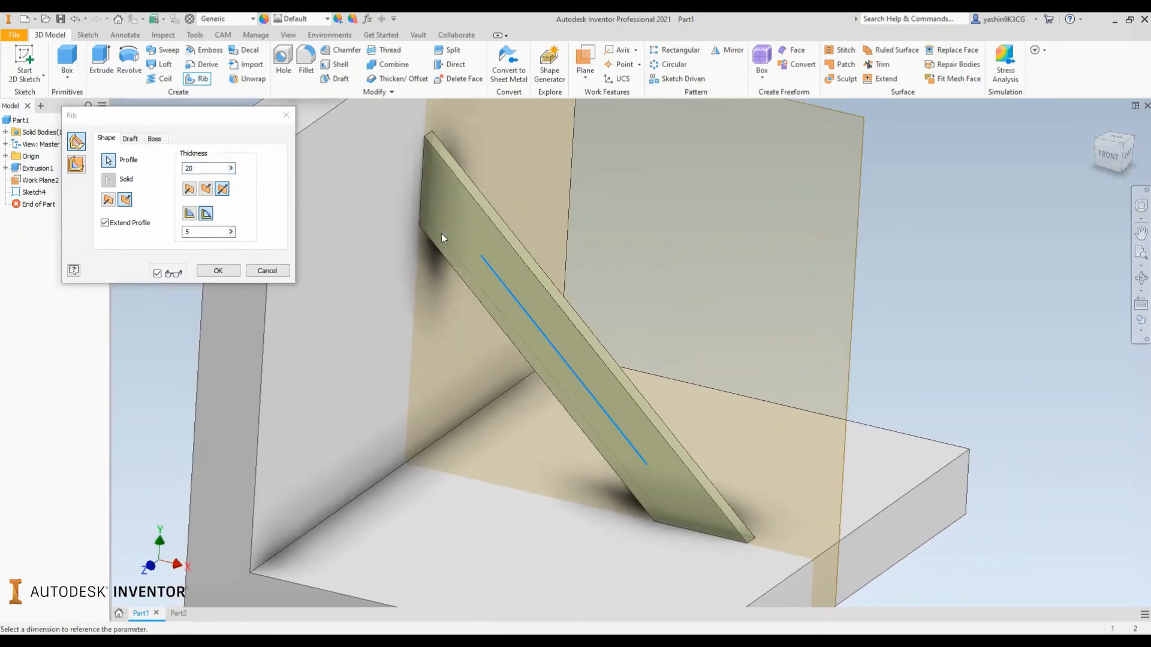
pyautogui.moveTo(201, 170); pyautogui.dragTo(157, 169)
pyautogui.write('15')
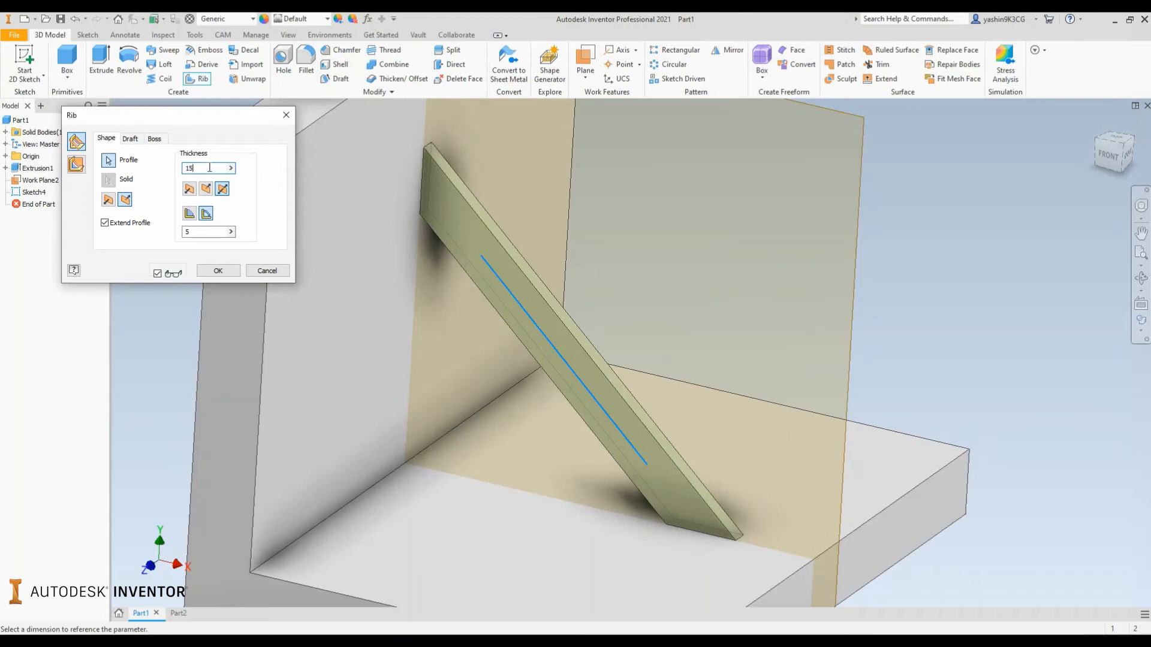
pyautogui.moveTo(209, 168); pyautogui.dragTo(150, 169)
pyautogui.write('20')
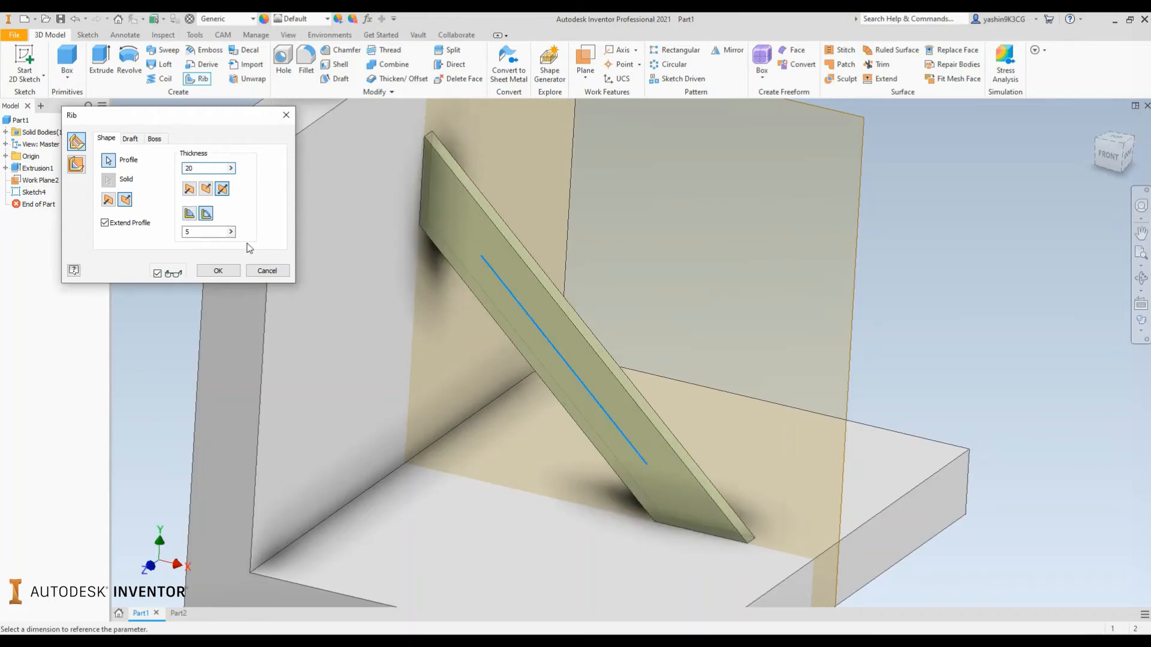
# Set the rib's finite extent to 20 mm
pyautogui.click(206, 236)
pyautogui.keyDown('shift'); pyautogui.moveTo(473, 304); pyautogui.dragTo(408, 305, button='middle'); pyautogui.keyUp('shift')
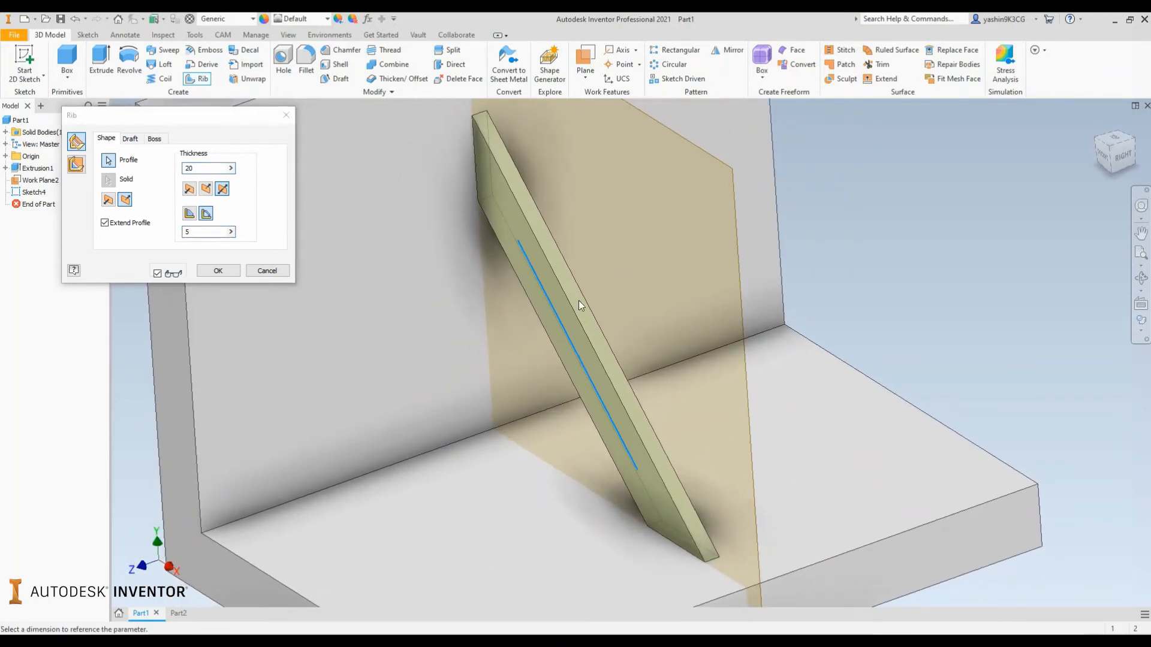
pyautogui.moveTo(620, 290); pyautogui.dragTo(606, 319, button='middle')
pyautogui.moveTo(538, 208); pyautogui.dragTo(573, 299, button='middle')
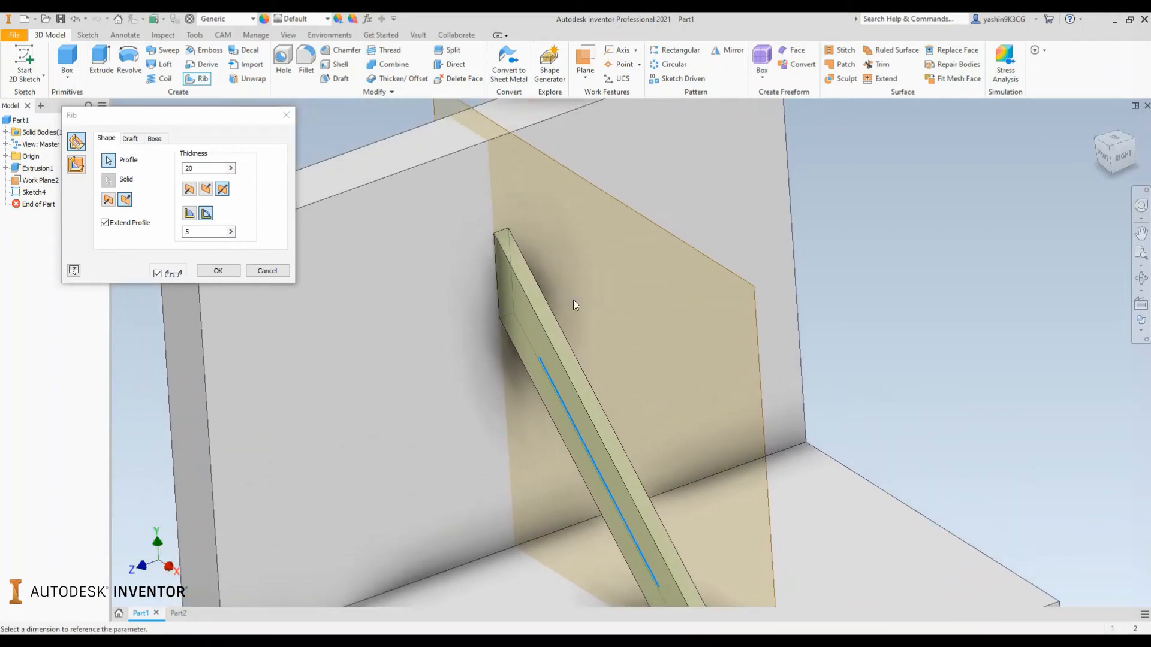
pyautogui.moveTo(726, 313); pyautogui.dragTo(655, 278, button='middle')
pyautogui.doubleClick(190, 232)
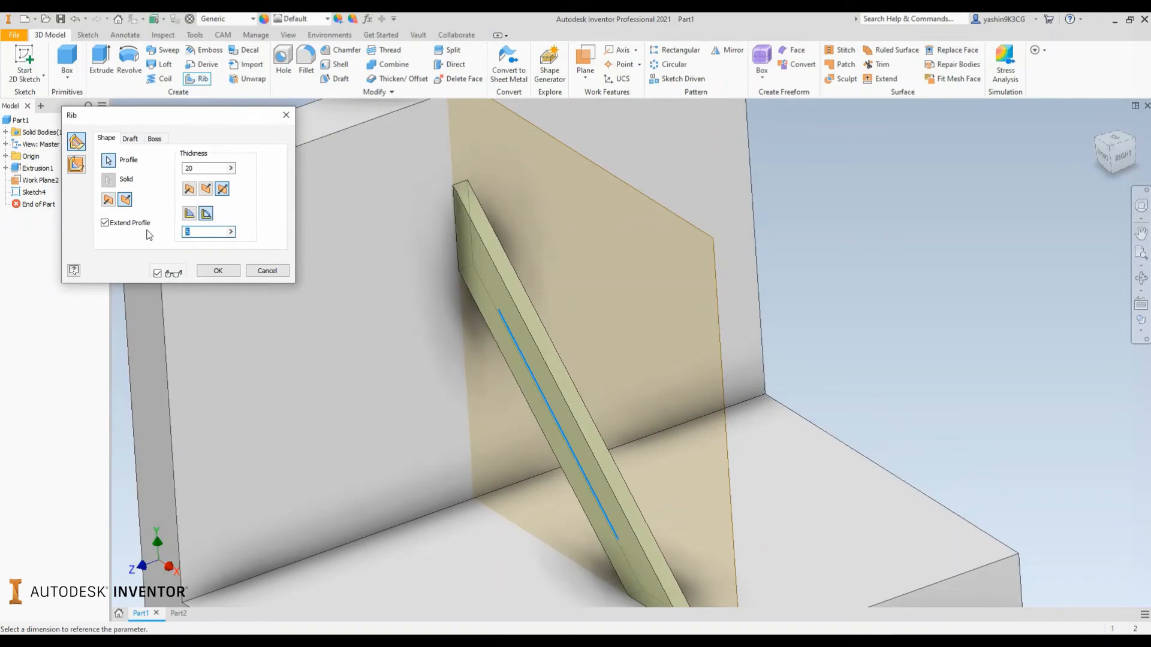
pyautogui.write('20')
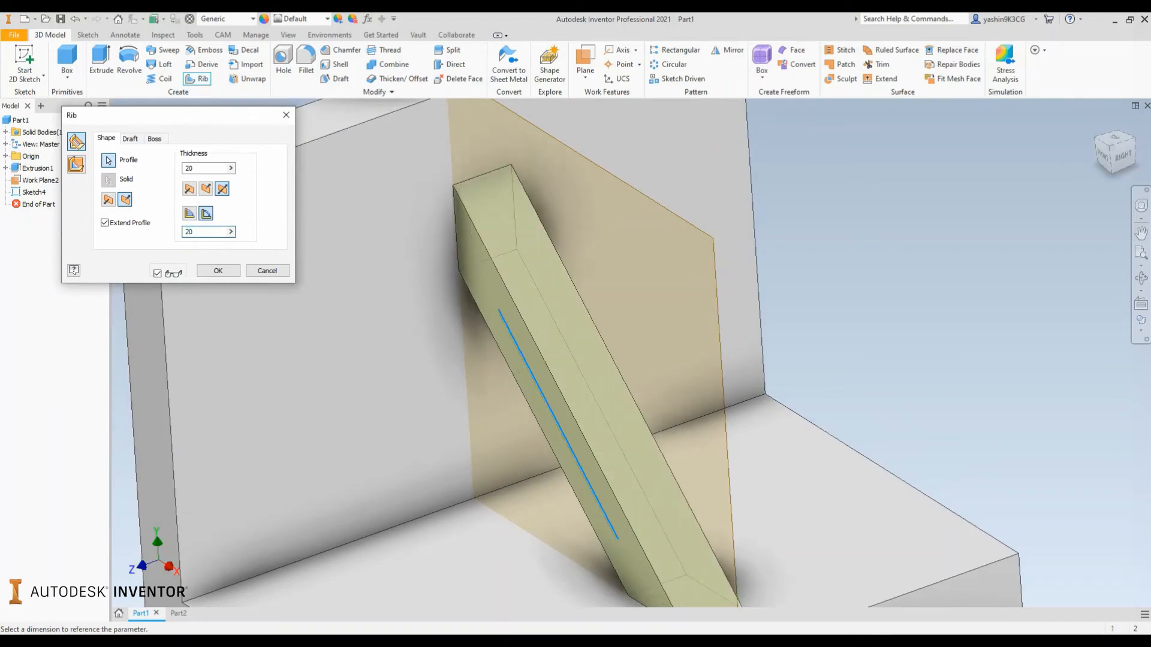
# Preview the rib extending in the opposite direction from the sketch plane and return to the original direction
pyautogui.keyDown('shift'); pyautogui.moveTo(504, 439); pyautogui.dragTo(463, 427, button='middle'); pyautogui.keyUp('shift')
pyautogui.scroll(-3, 462, 426)
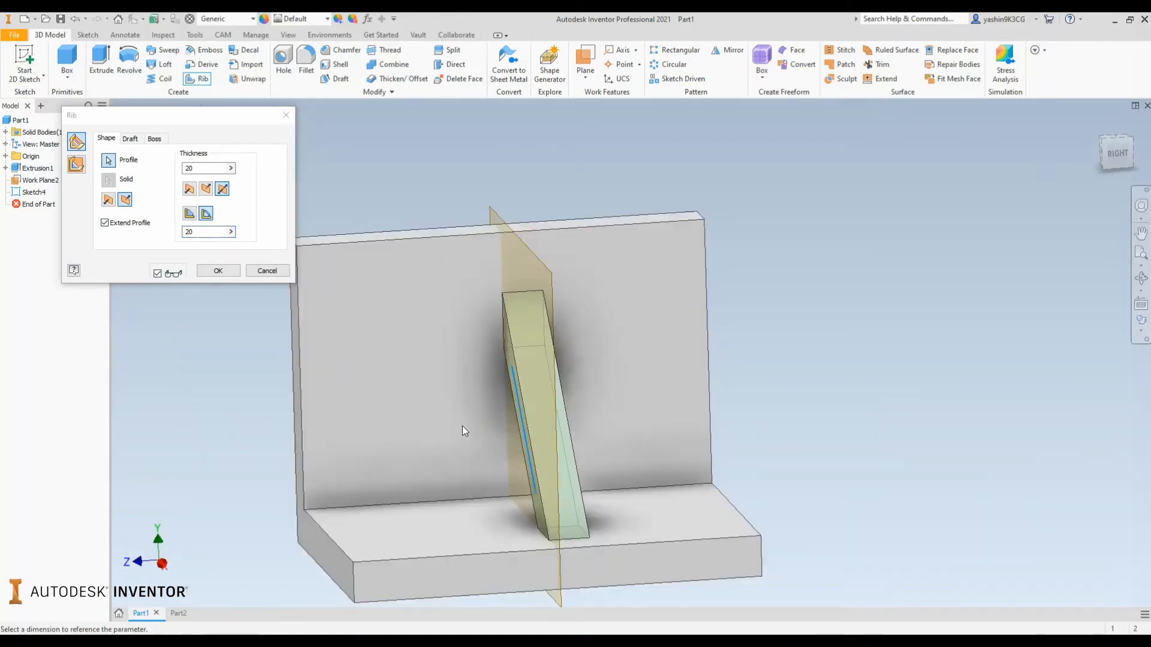
pyautogui.moveTo(641, 352)
pyautogui.keyDown('shift'); pyautogui.mouseDown(button='middle')
pyautogui.moveTo(584, 356)
pyautogui.moveTo(630, 352)
pyautogui.mouseUp(button='middle'); pyautogui.keyUp('shift')
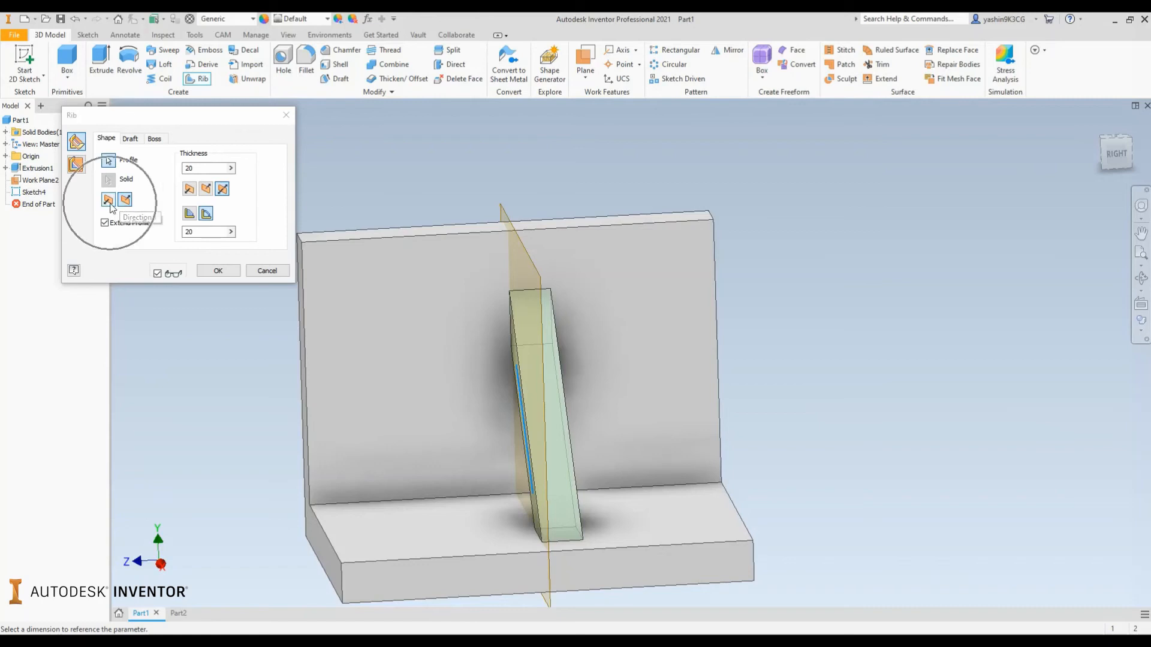
pyautogui.click(110, 203)
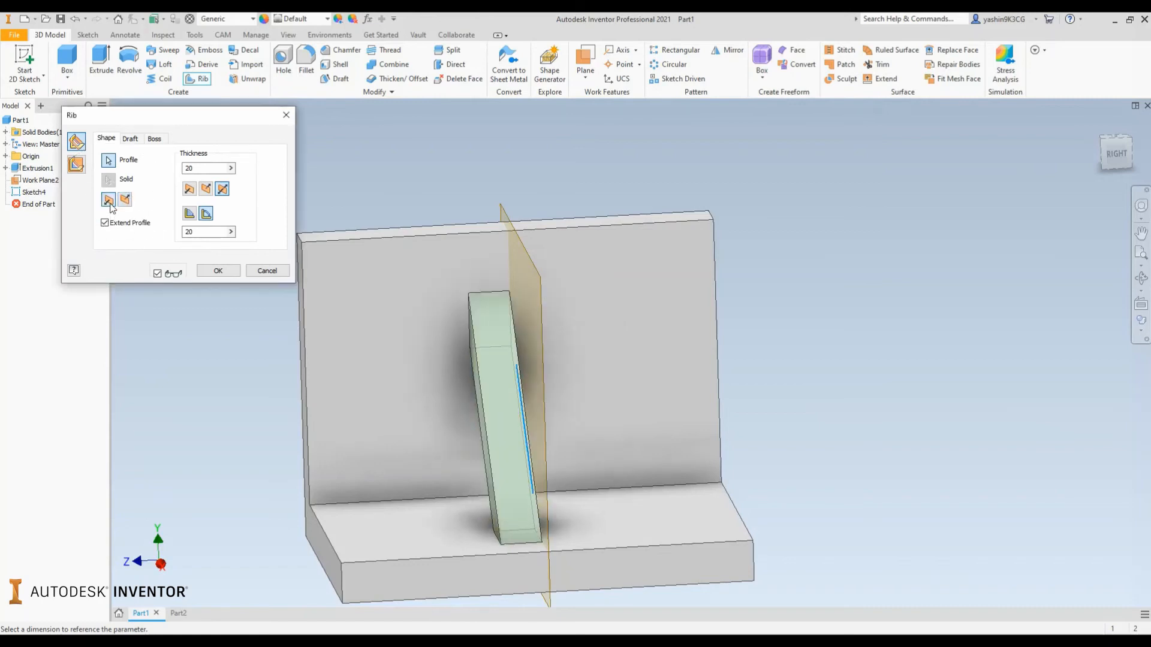
pyautogui.click(124, 200)
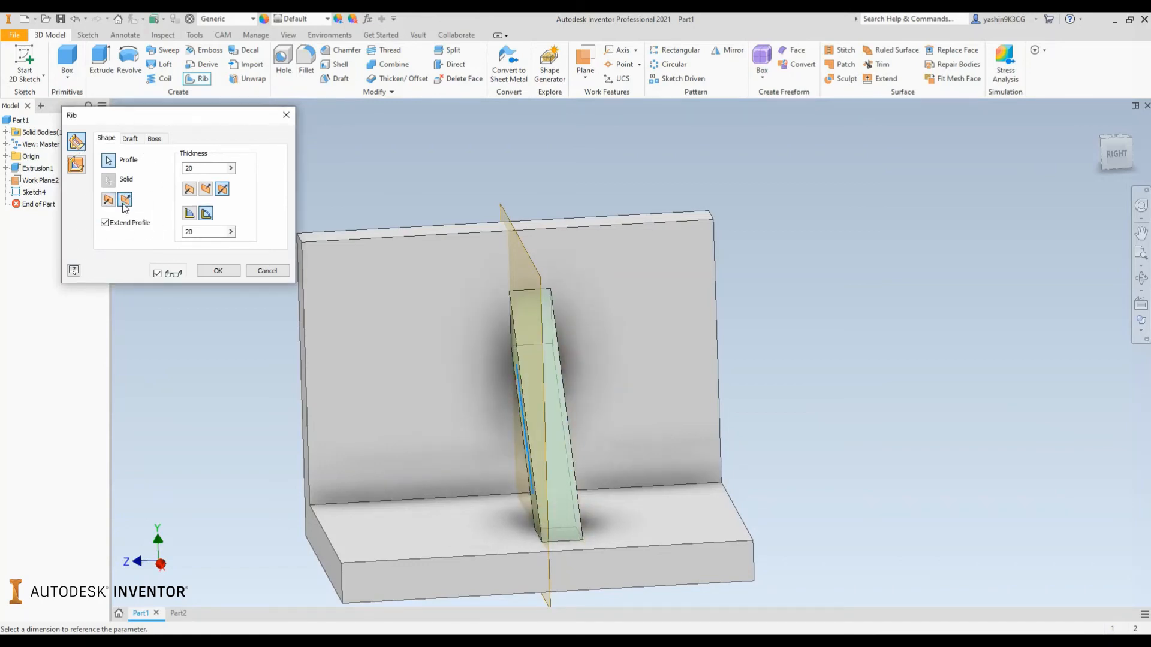
# Reduce the rib's thickness to 10 mm and inspect the preview from different angles
pyautogui.keyDown('shift'); pyautogui.moveTo(270, 427); pyautogui.dragTo(324, 419, button='middle'); pyautogui.keyUp('shift')
pyautogui.click(204, 170)
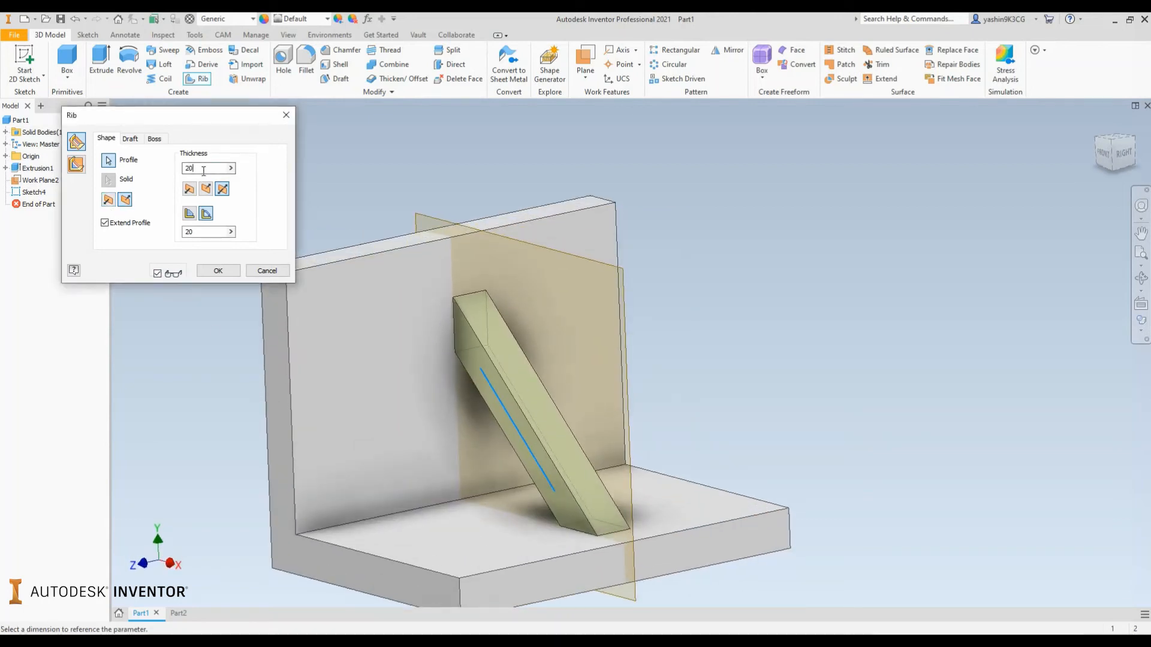
pyautogui.doubleClick(204, 169)
pyautogui.write('10')
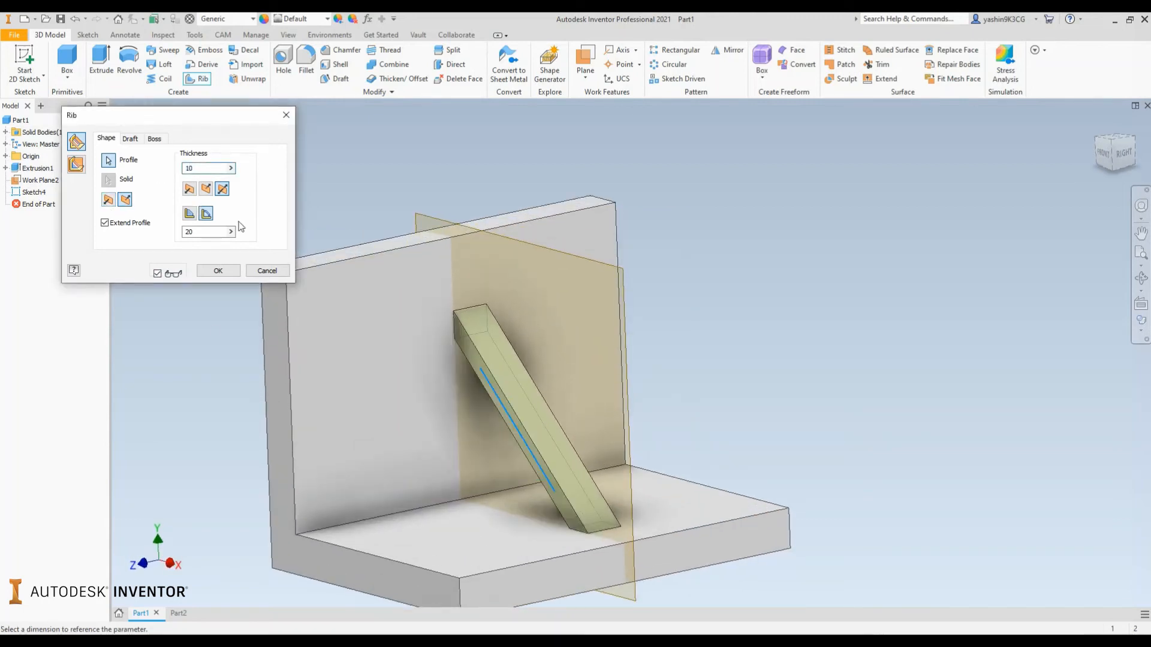
pyautogui.click(208, 232)
pyautogui.doubleClick(204, 231)
pyautogui.keyDown('shift'); pyautogui.moveTo(442, 366); pyautogui.dragTo(434, 377, button='middle'); pyautogui.keyUp('shift')
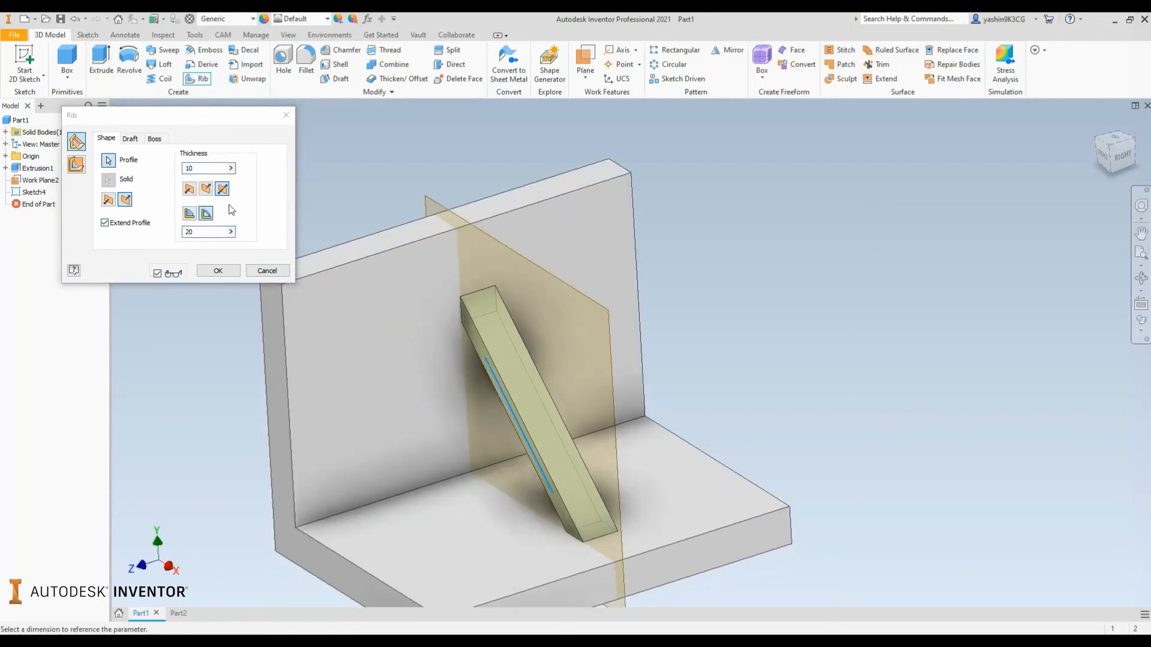
pyautogui.moveTo(377, 291)
pyautogui.keyDown('shift'); pyautogui.mouseDown(button='middle')
pyautogui.moveTo(420, 280)
pyautogui.moveTo(398, 288)
pyautogui.mouseUp(button='middle'); pyautogui.keyUp('shift')
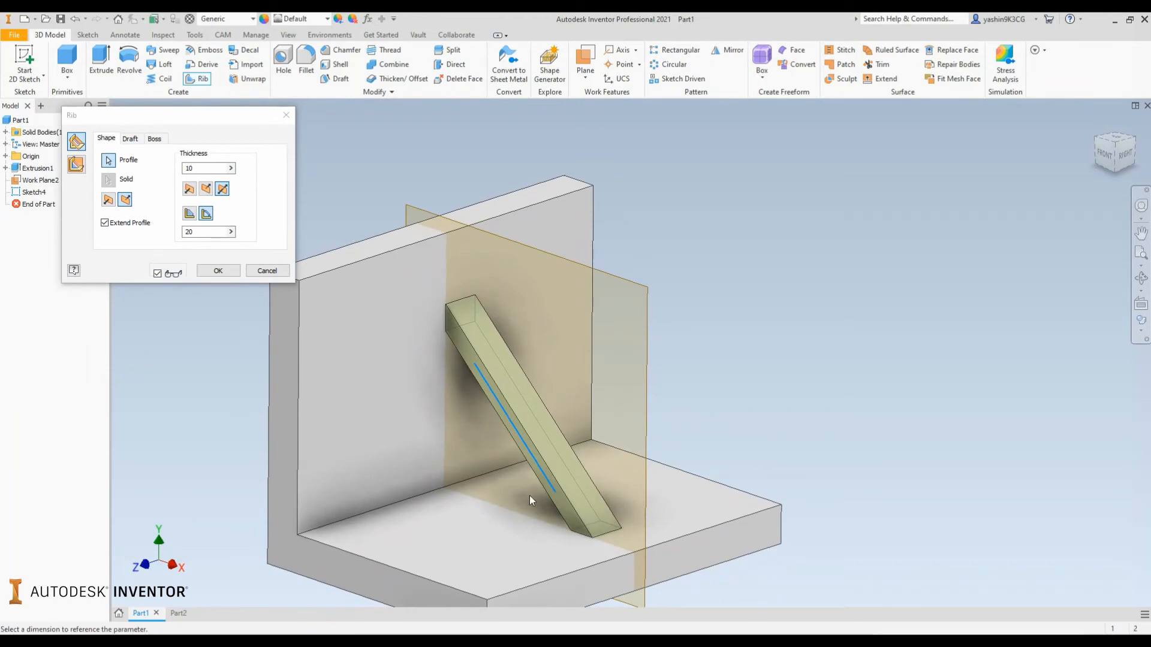
# Switch the rib to parallel to the sketch plane and inspect the preview between the wall and the base
pyautogui.click(76, 165)
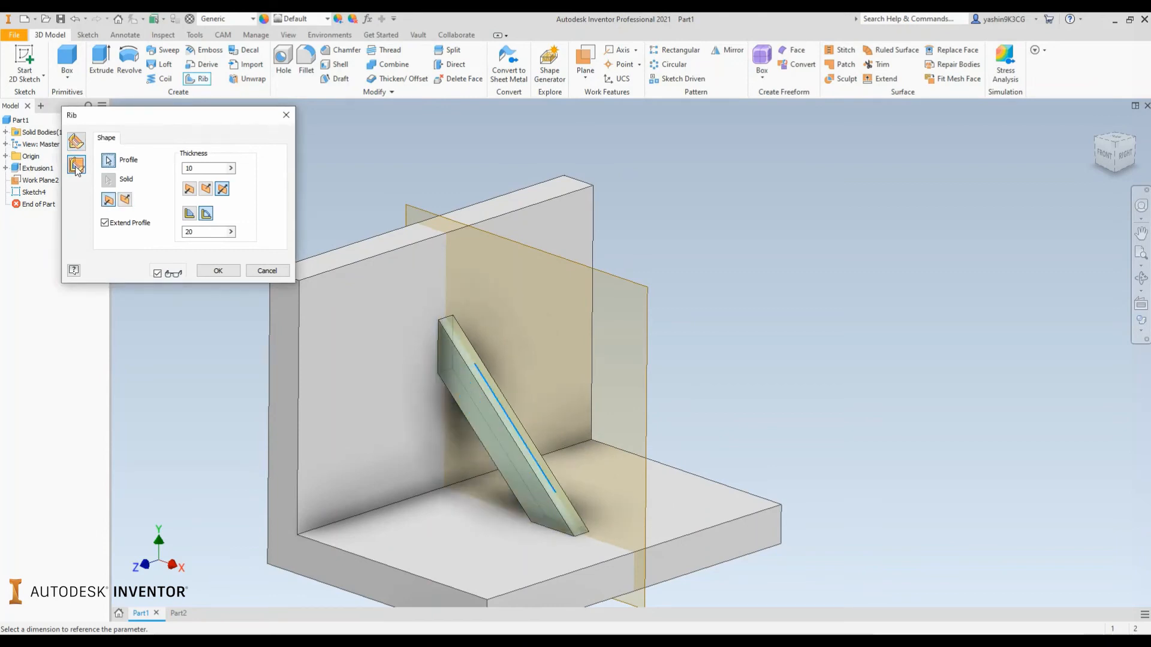
pyautogui.keyDown('shift'); pyautogui.moveTo(342, 363); pyautogui.dragTo(363, 327, button='middle'); pyautogui.keyUp('shift')
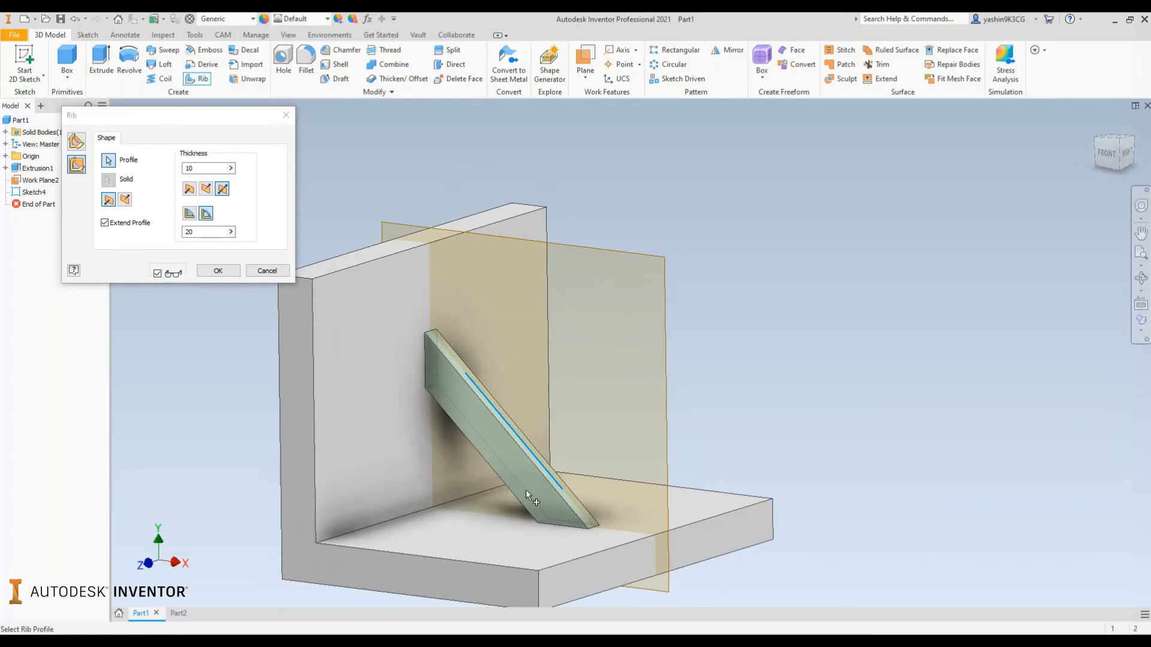
pyautogui.keyDown('shift'); pyautogui.moveTo(526, 490); pyautogui.dragTo(515, 502, button='middle'); pyautogui.keyUp('shift')
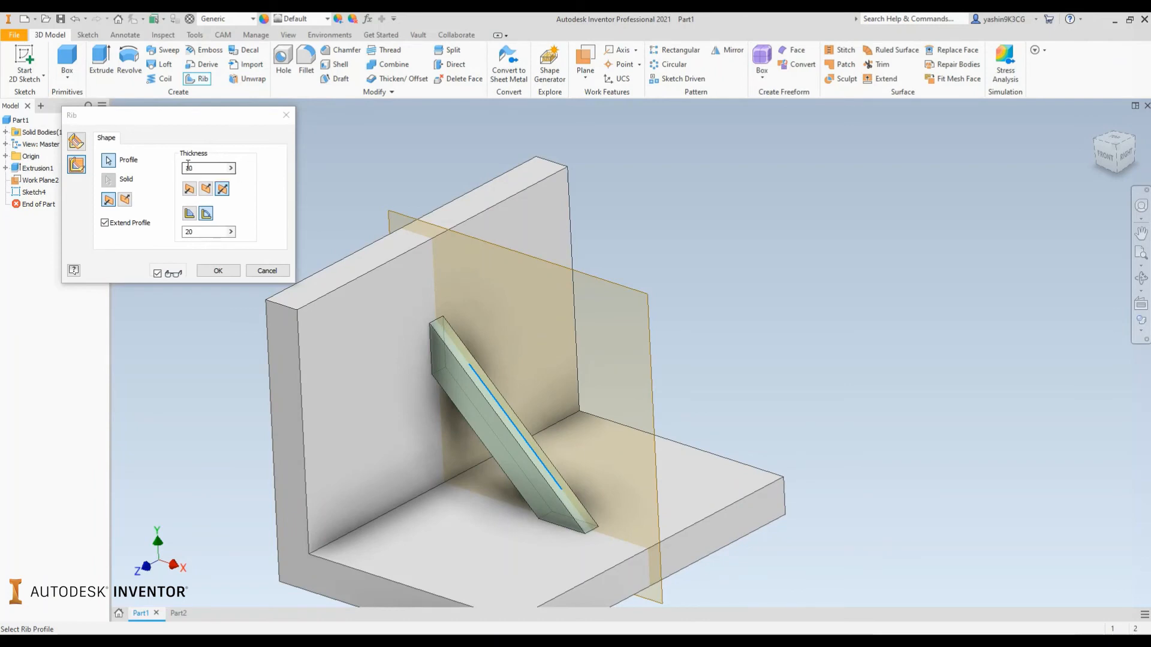
pyautogui.keyDown('shift'); pyautogui.moveTo(440, 372); pyautogui.dragTo(318, 293, button='middle'); pyautogui.keyUp('shift')
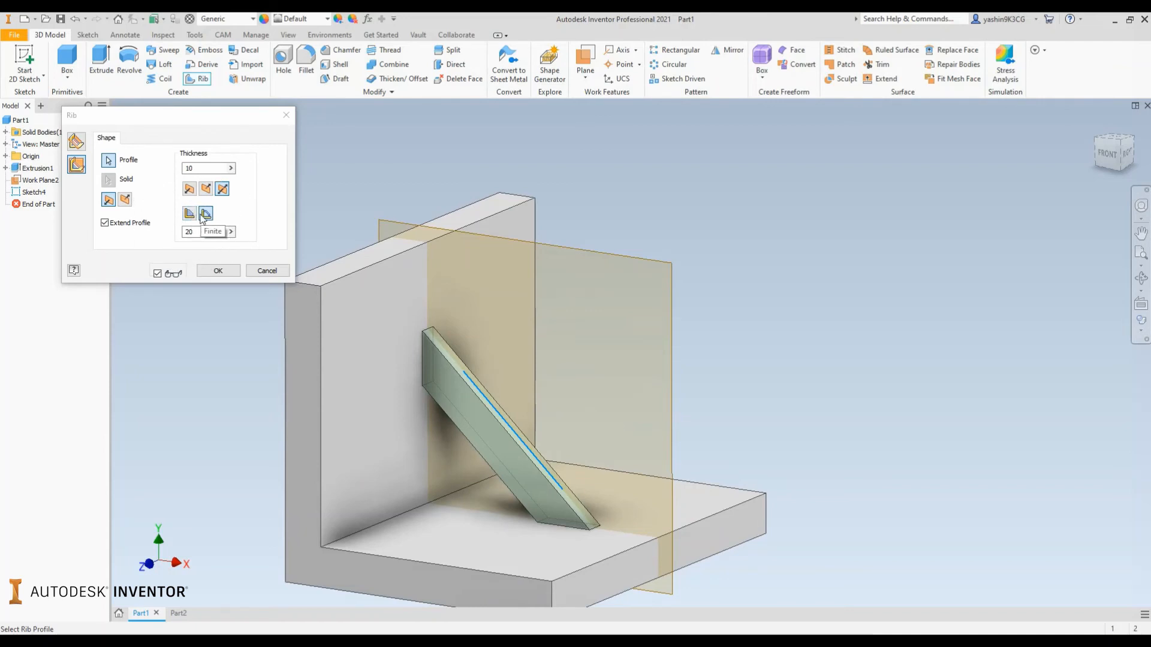
pyautogui.keyDown('shift'); pyautogui.moveTo(496, 329); pyautogui.dragTo(467, 333, button='middle'); pyautogui.keyUp('shift')
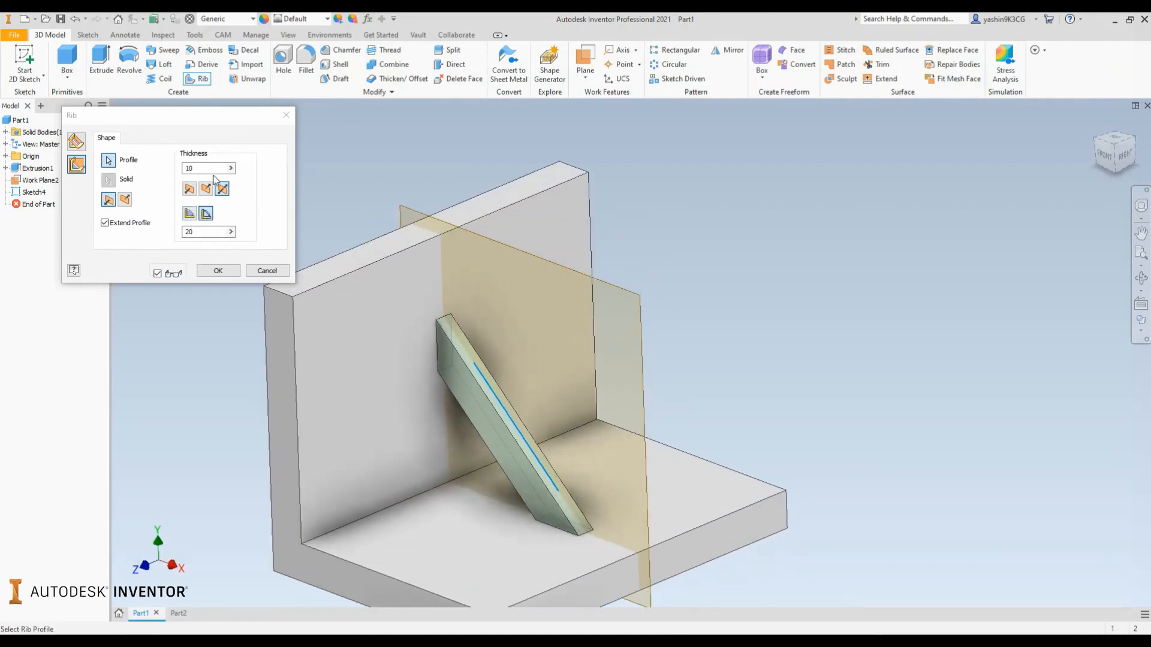
# Try a 20 mm thickness on the parallel rib, inspect it, and return the thickness to 10 mm
pyautogui.moveTo(205, 168); pyautogui.dragTo(180, 168)
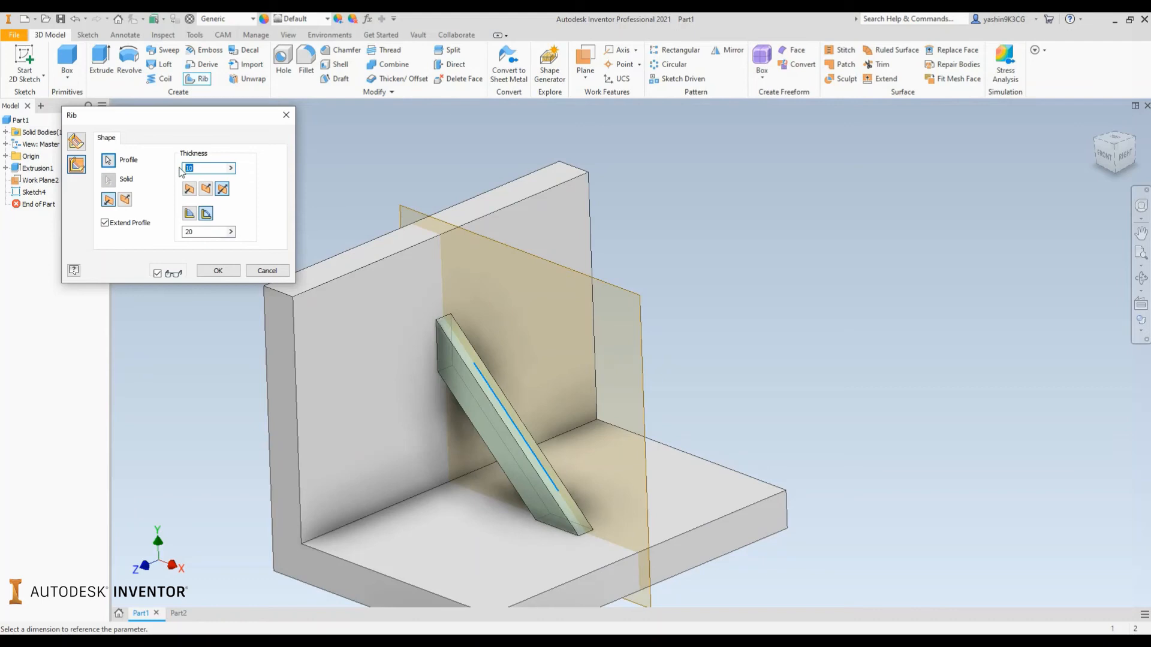
pyautogui.press('BackSpace')
pyautogui.write('20')
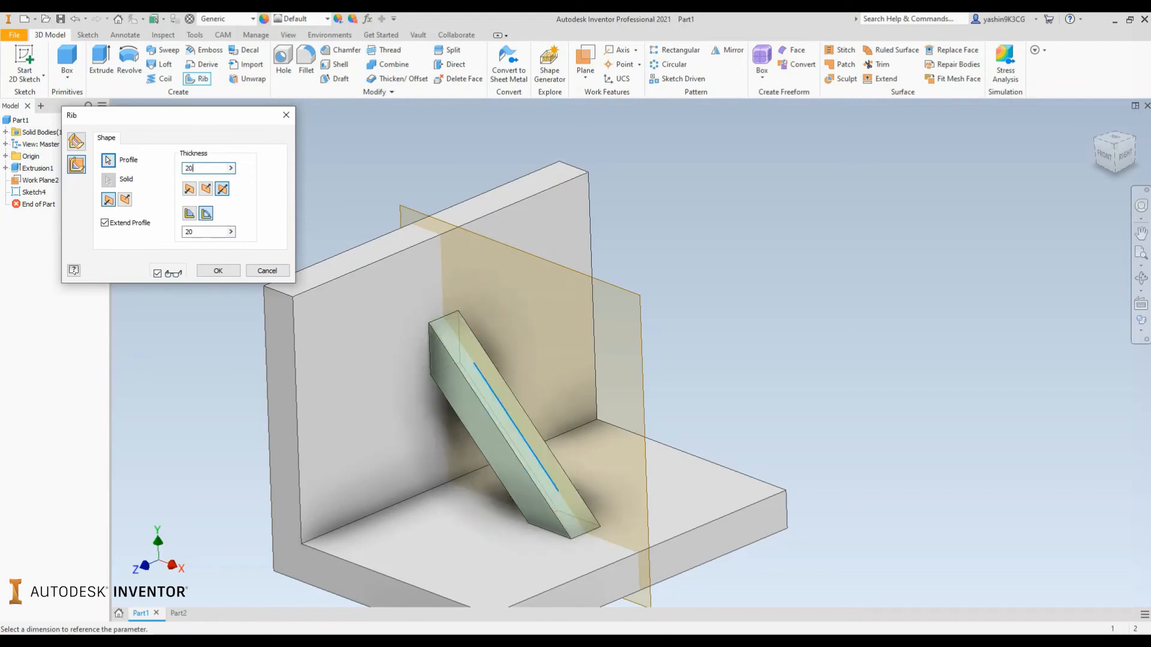
pyautogui.keyDown('shift'); pyautogui.moveTo(492, 442); pyautogui.dragTo(541, 376, button='middle'); pyautogui.keyUp('shift')
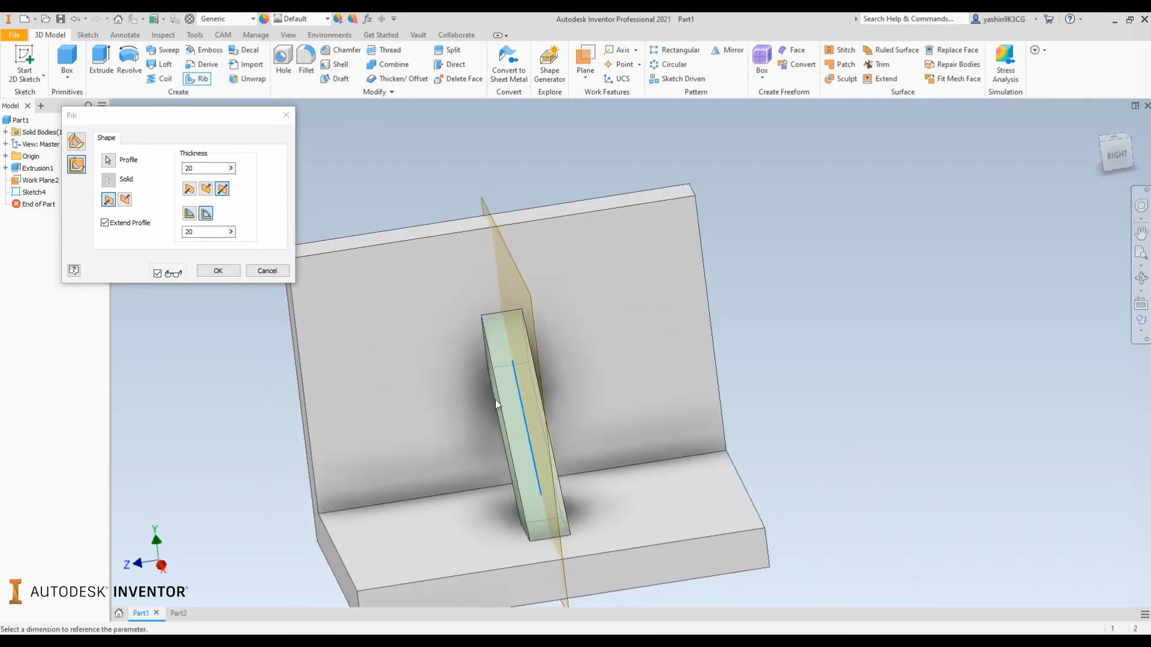
pyautogui.keyDown('shift'); pyautogui.moveTo(564, 414); pyautogui.dragTo(618, 312, button='middle'); pyautogui.keyUp('shift')
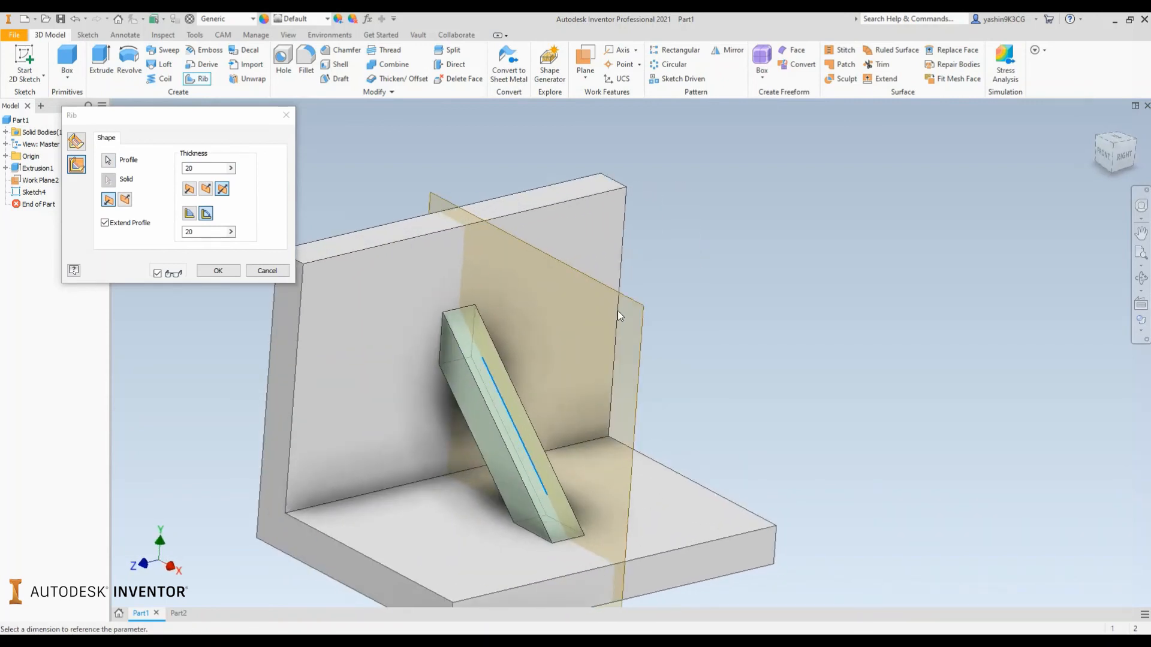
pyautogui.doubleClick(204, 168)
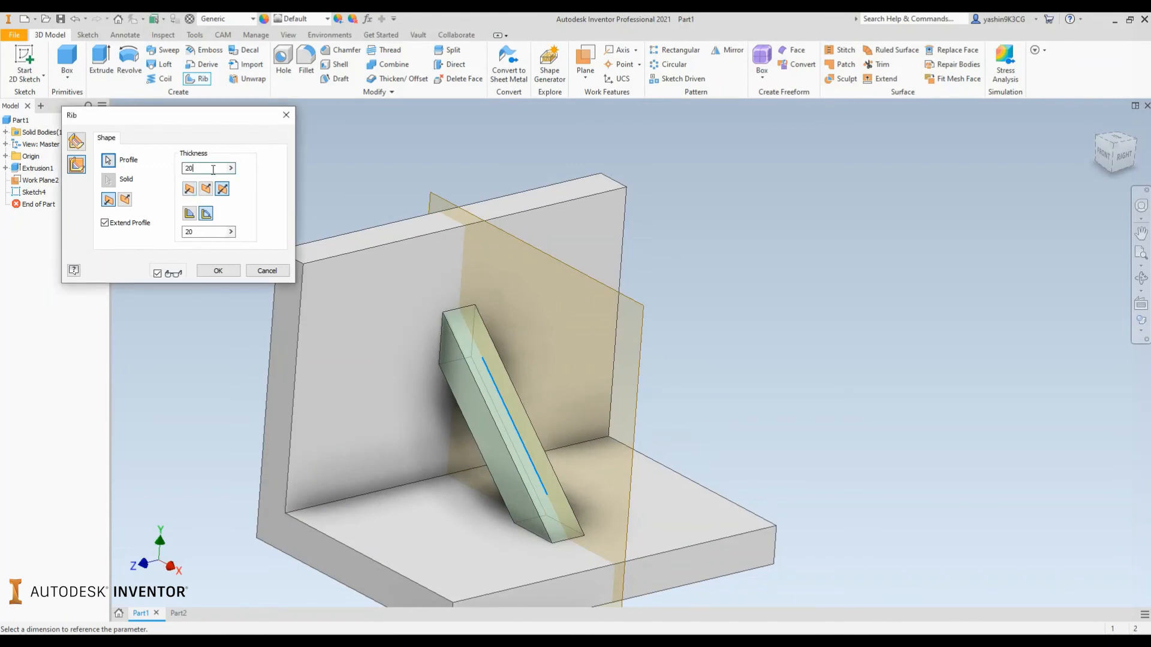
pyautogui.write('10')
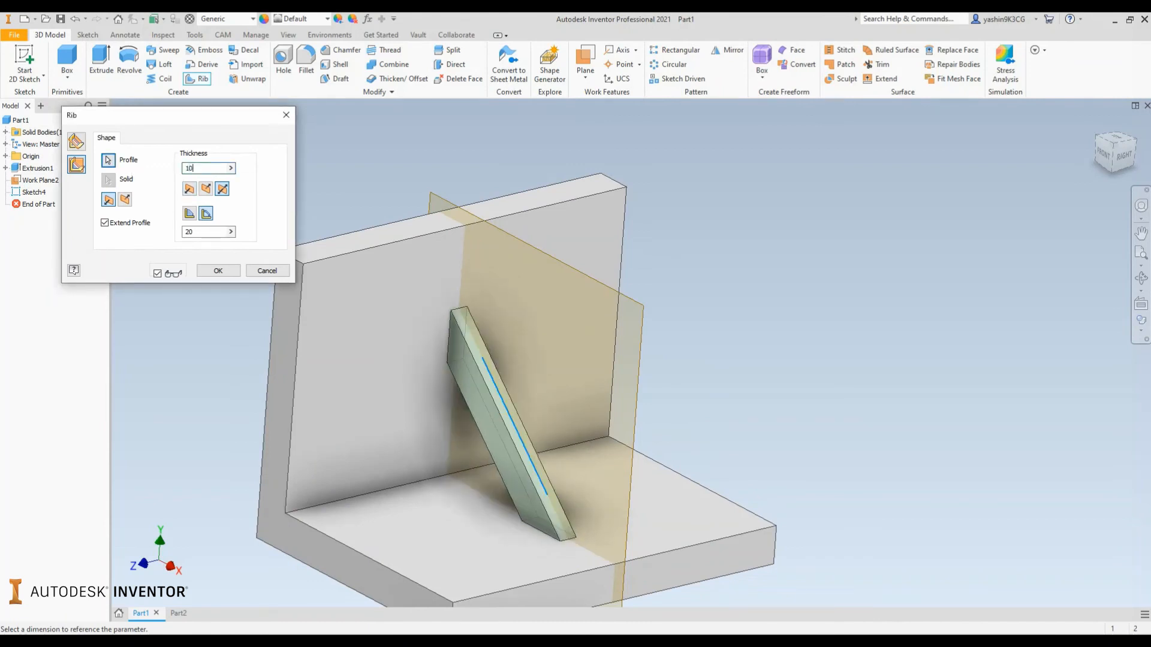
pyautogui.scroll(-3, 430, 421)
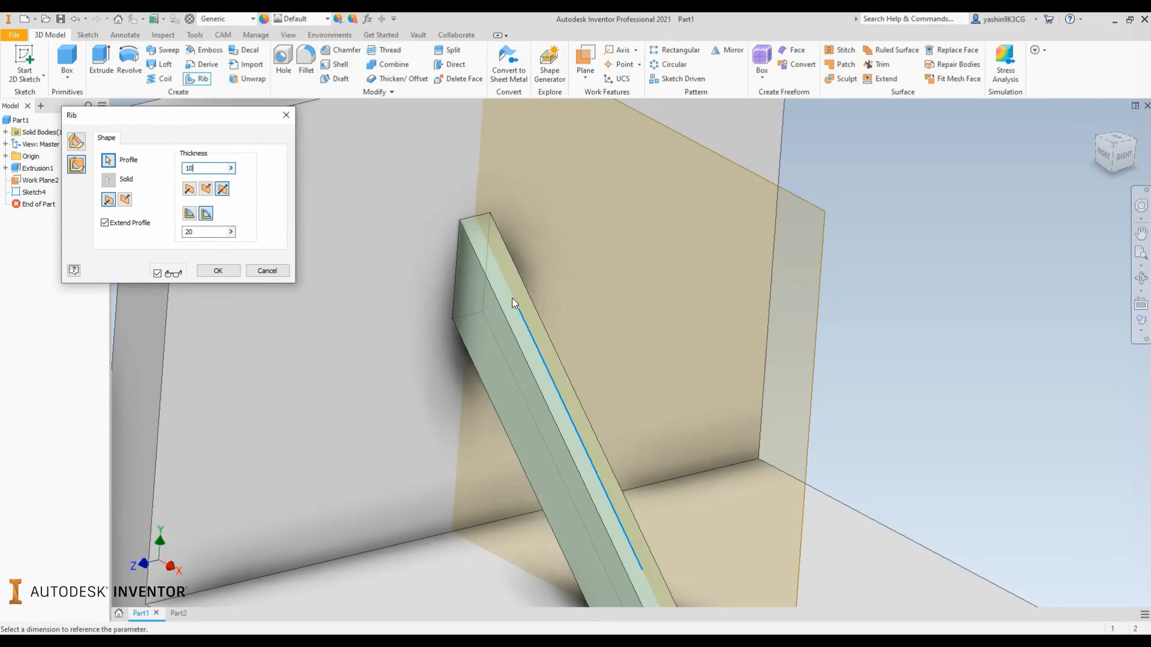
pyautogui.scroll(4, 512, 297)
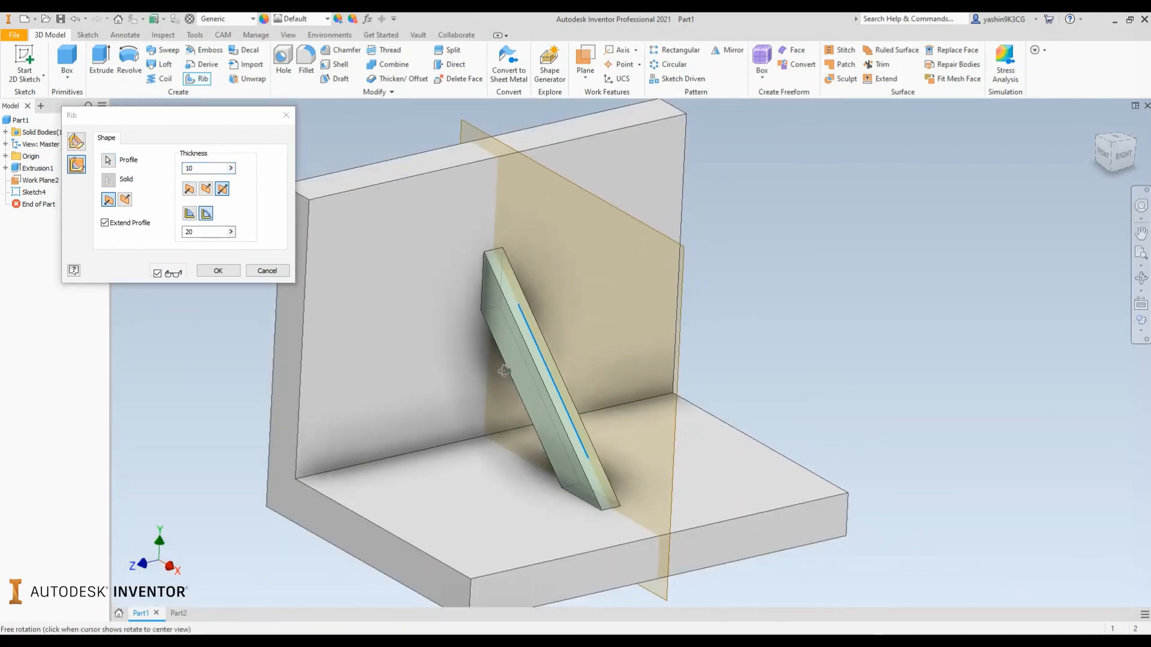
# Preview the parallel rib's thickness on each side of the profile line in a front-on view, returning to both sides
pyautogui.keyDown('shift'); pyautogui.moveTo(505, 373); pyautogui.dragTo(446, 368, button='middle'); pyautogui.keyUp('shift')
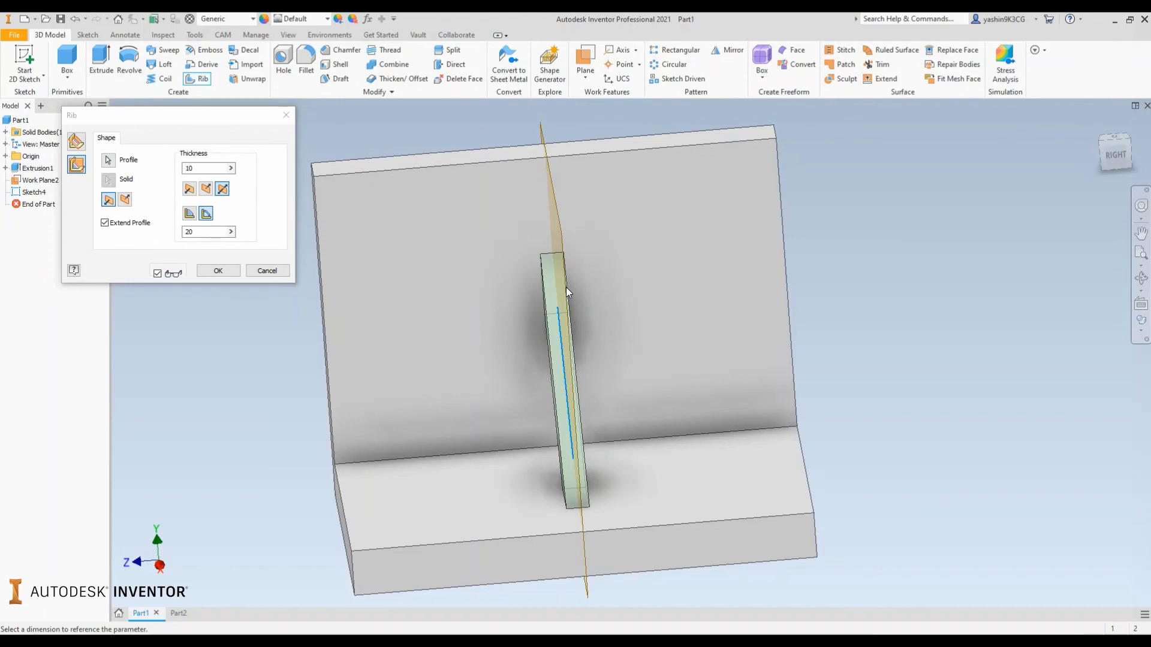
pyautogui.click(189, 191)
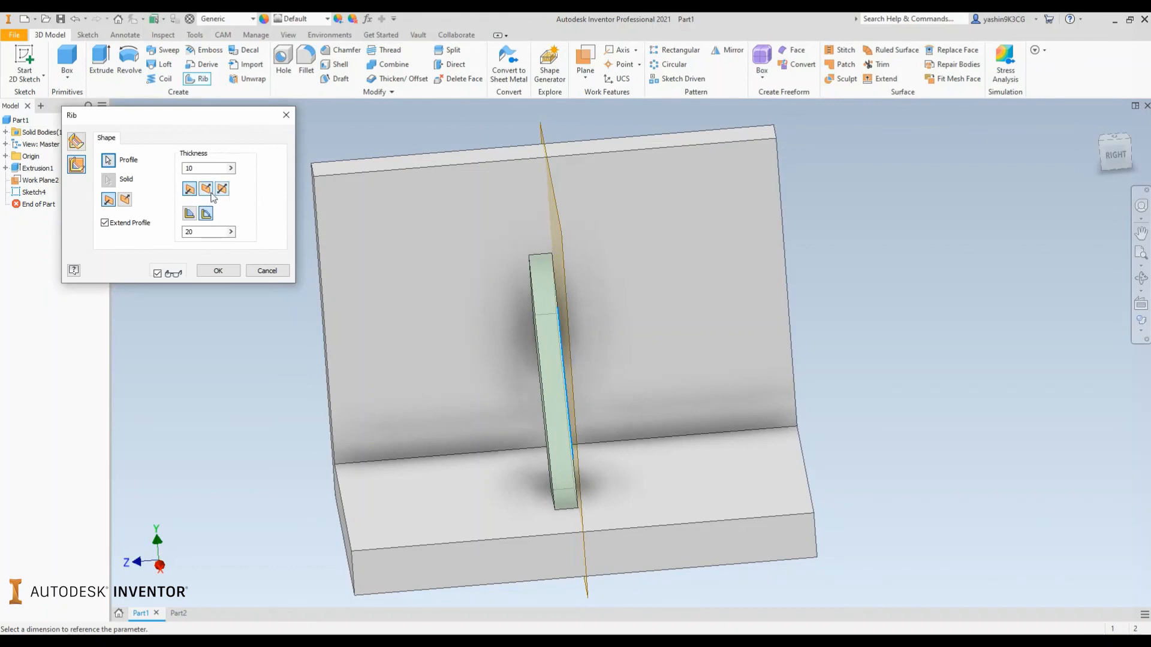
pyautogui.click(211, 194)
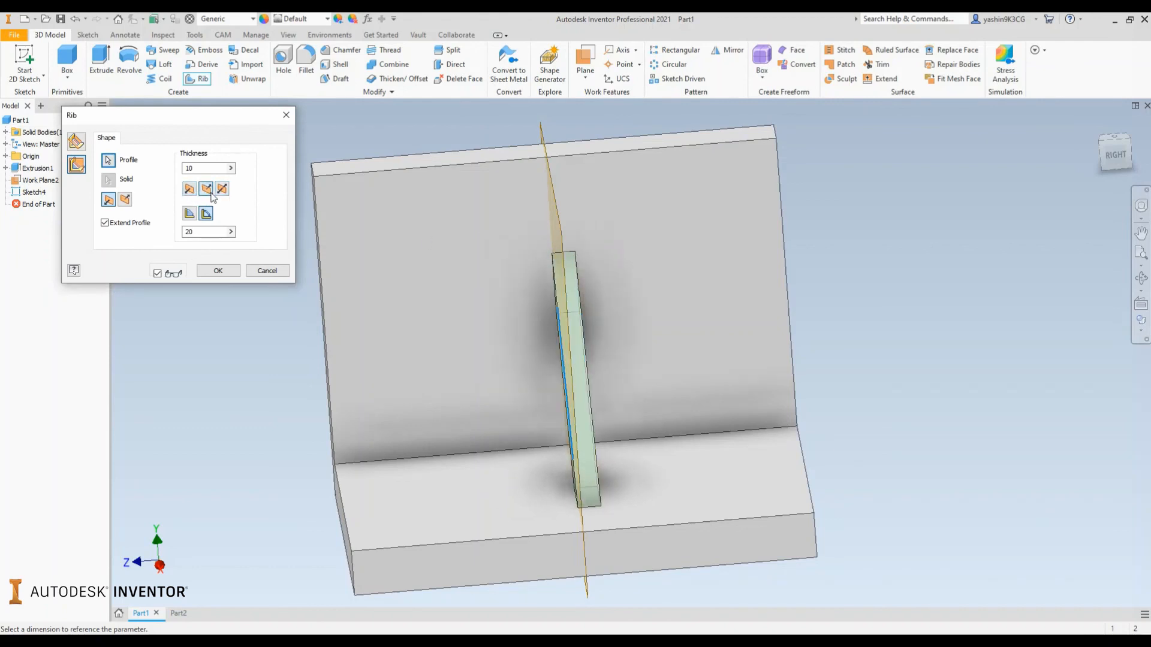
pyautogui.click(220, 190)
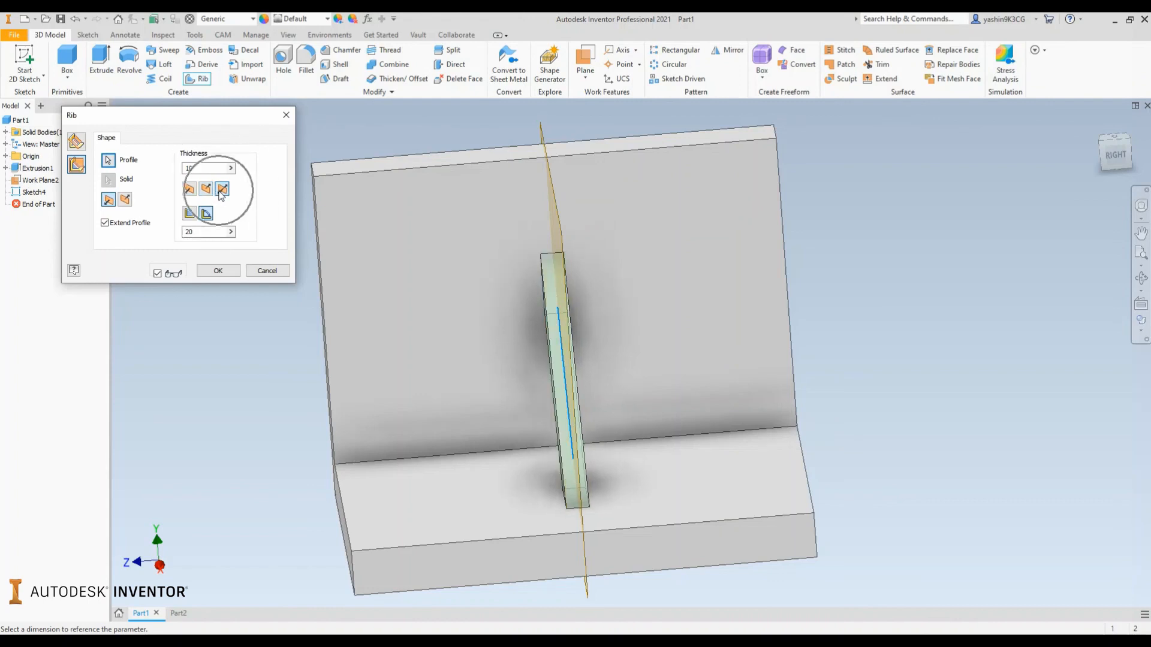
# Set the rib's extent to To Next so it fills the corner down to both walls, and create the rib
pyautogui.keyDown('shift'); pyautogui.moveTo(463, 498); pyautogui.dragTo(527, 494, button='middle'); pyautogui.keyUp('shift')
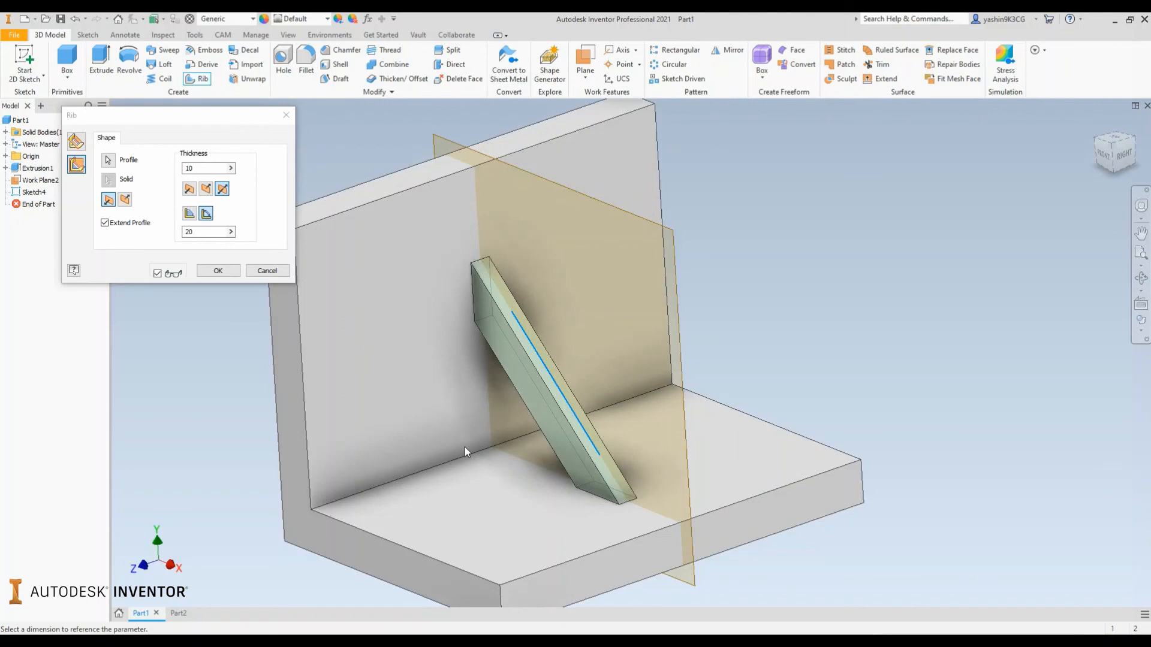
pyautogui.keyDown('shift'); pyautogui.moveTo(465, 447); pyautogui.dragTo(483, 448, button='middle'); pyautogui.keyUp('shift')
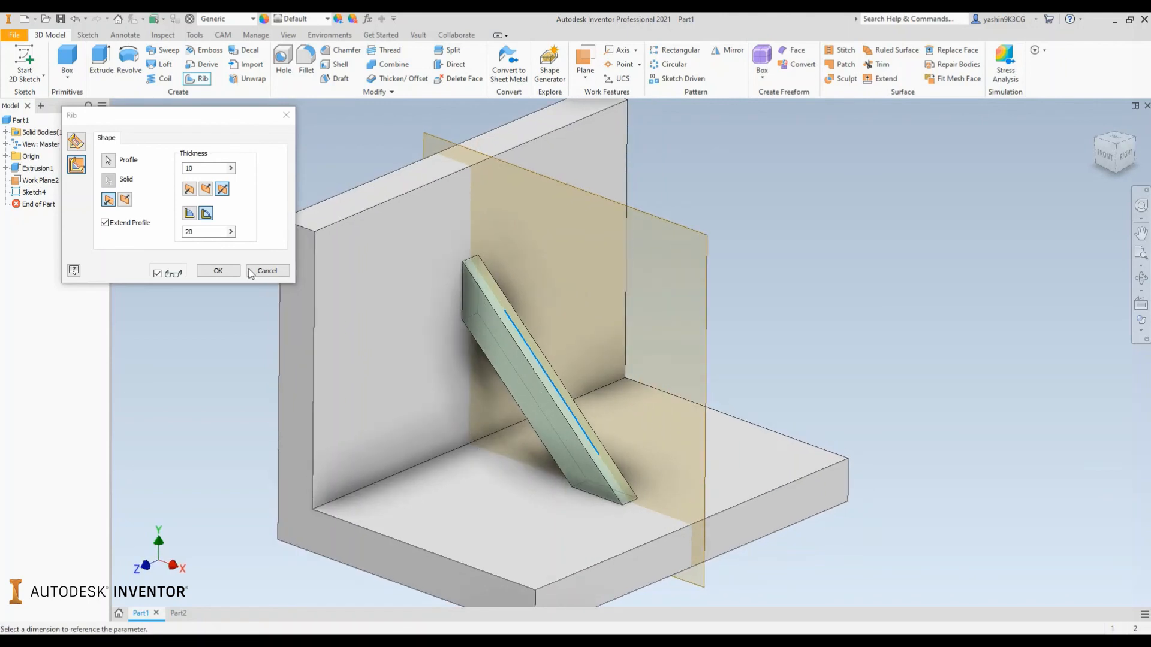
pyautogui.click(190, 214)
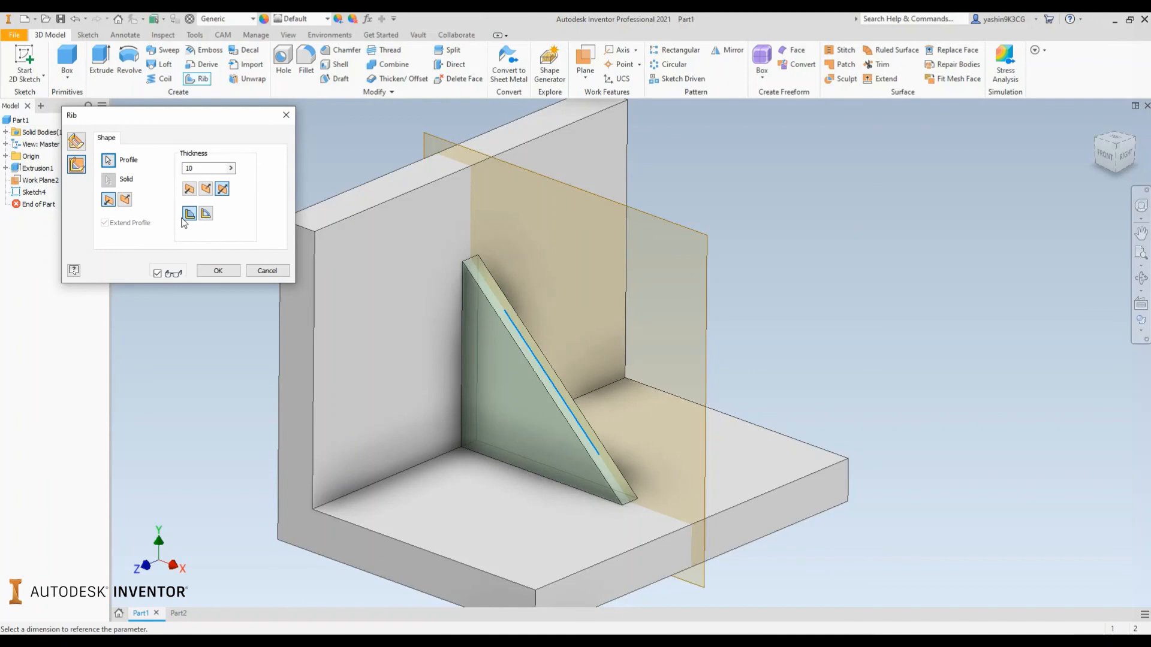
pyautogui.click(229, 272)
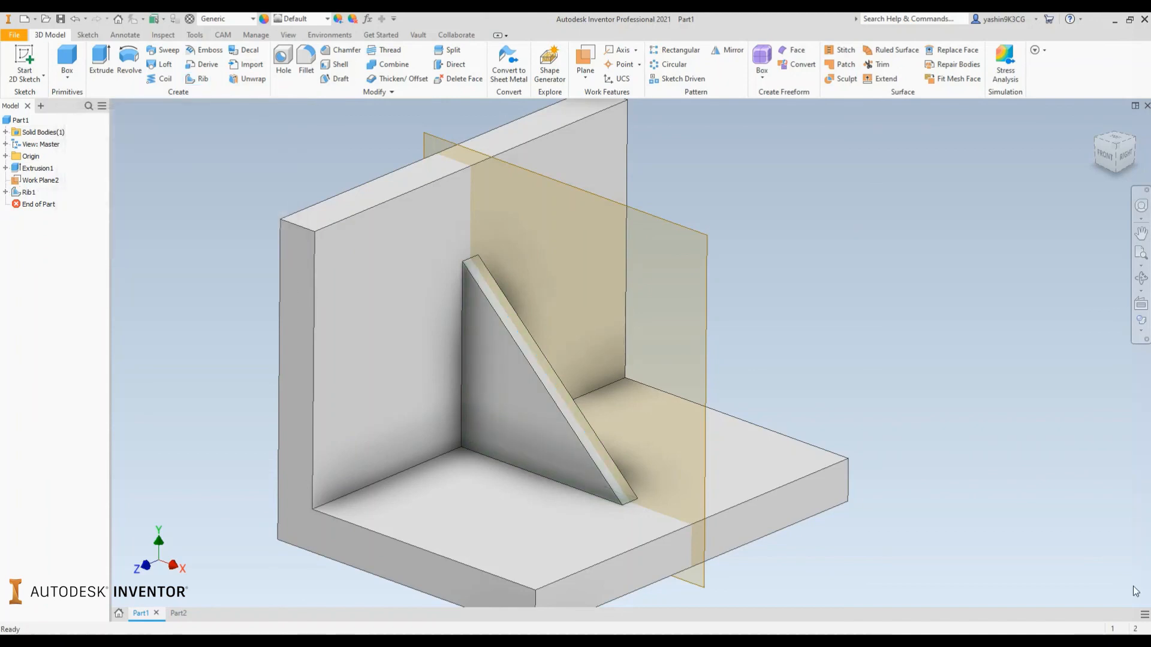